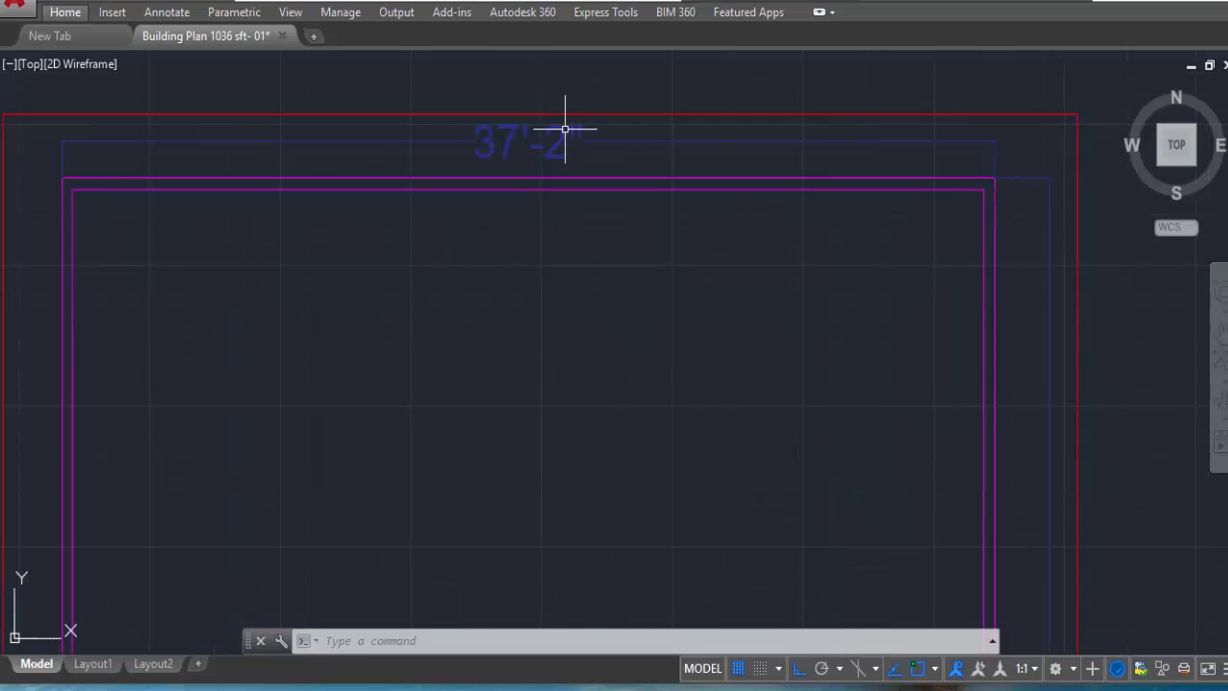
# Step: Examine the plot boundary, its double outline and the overall dimensions along its north and east sides
pyautogui.scroll(-4, 565, 129)
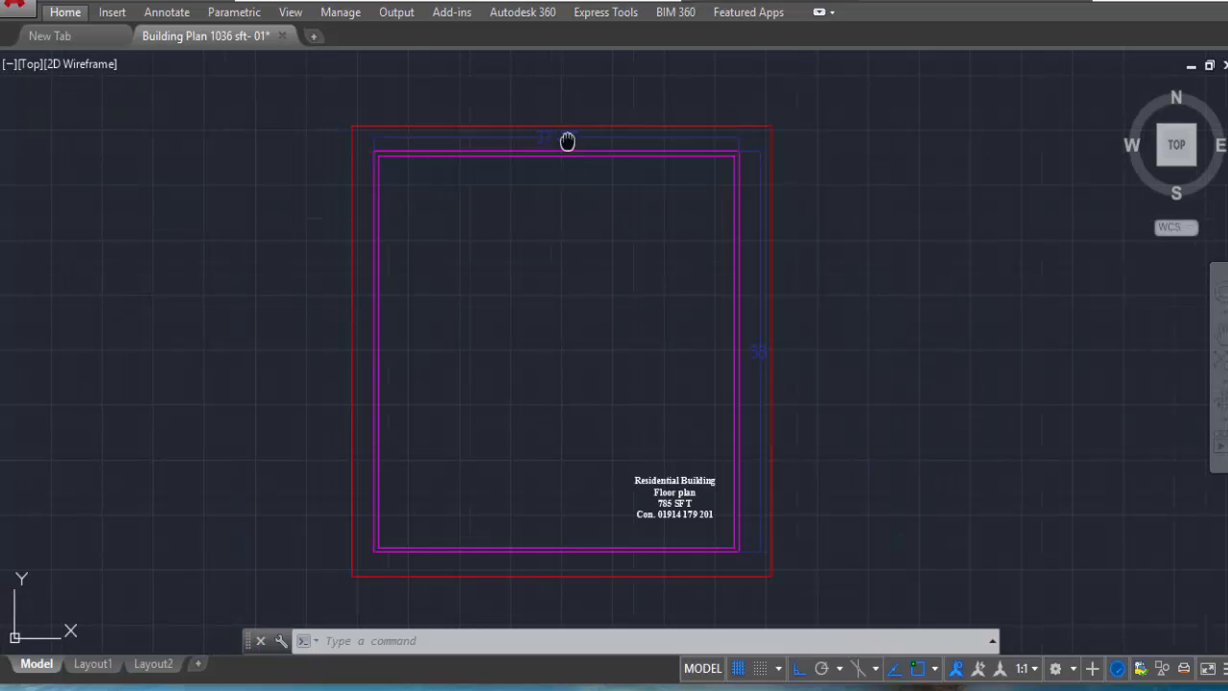
pyautogui.moveTo(567, 140); pyautogui.dragTo(676, 142, button='middle')
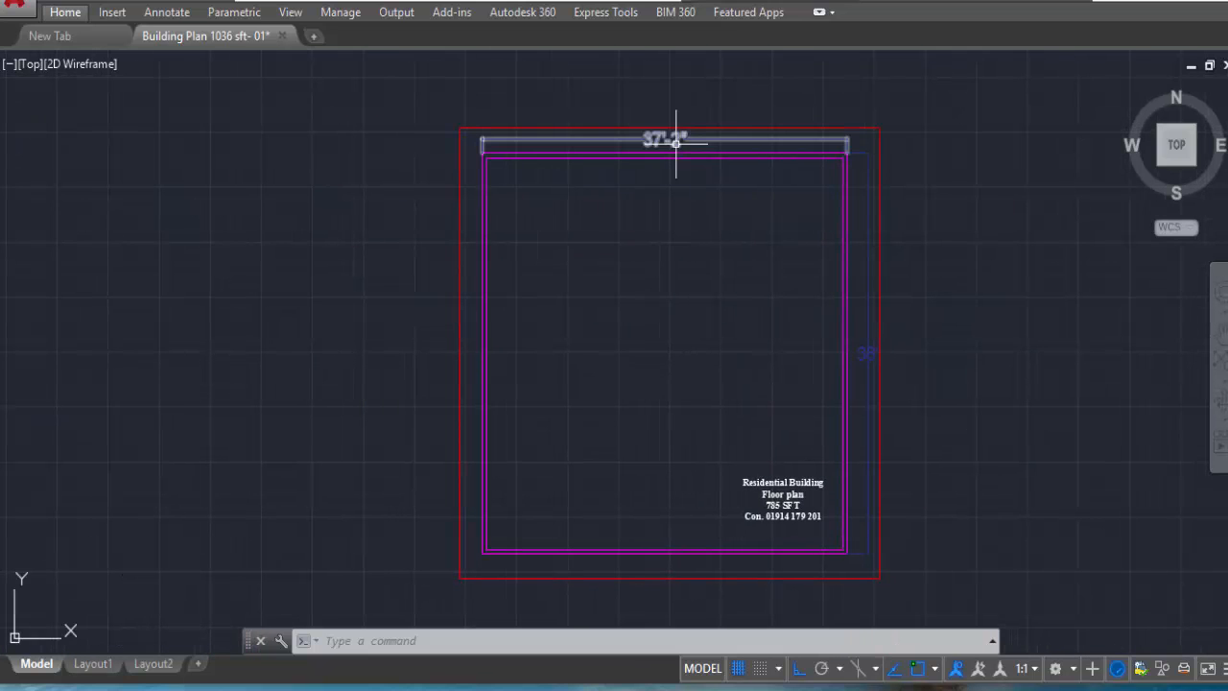
pyautogui.scroll(2, 675, 142)
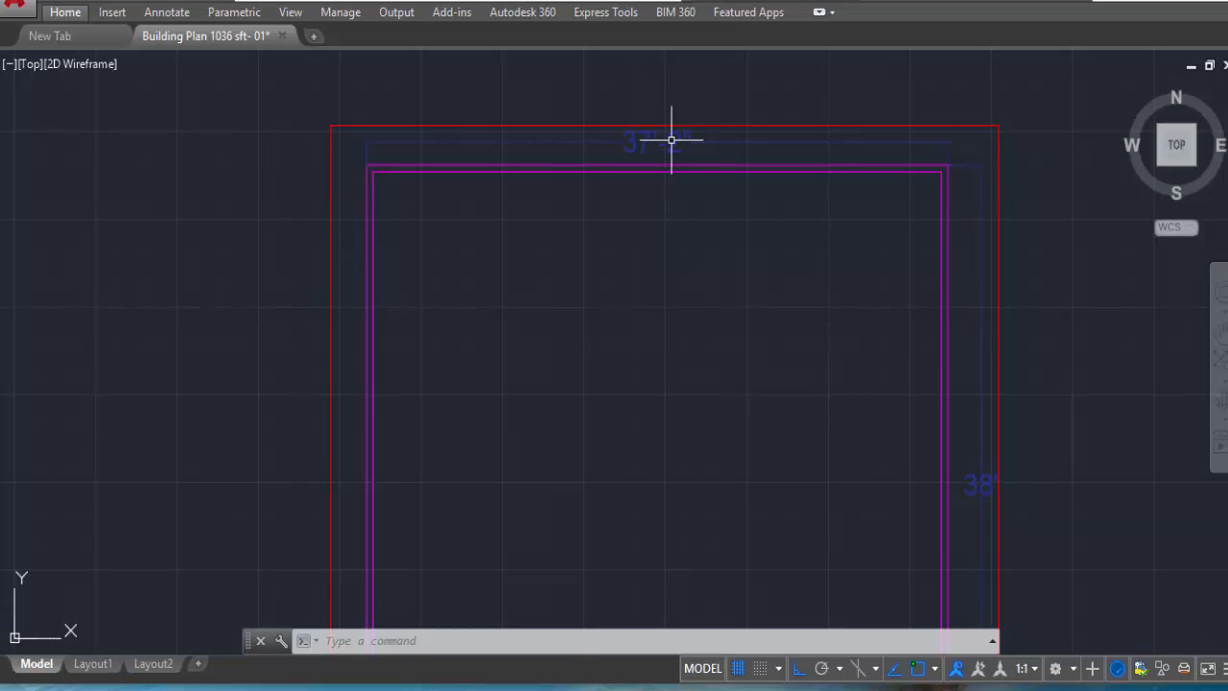
pyautogui.scroll(-2, 685, 213)
pyautogui.moveTo(720, 284); pyautogui.dragTo(735, 236, button='middle')
pyautogui.scroll(2, 757, 153)
pyautogui.scroll(2, 758, 151)
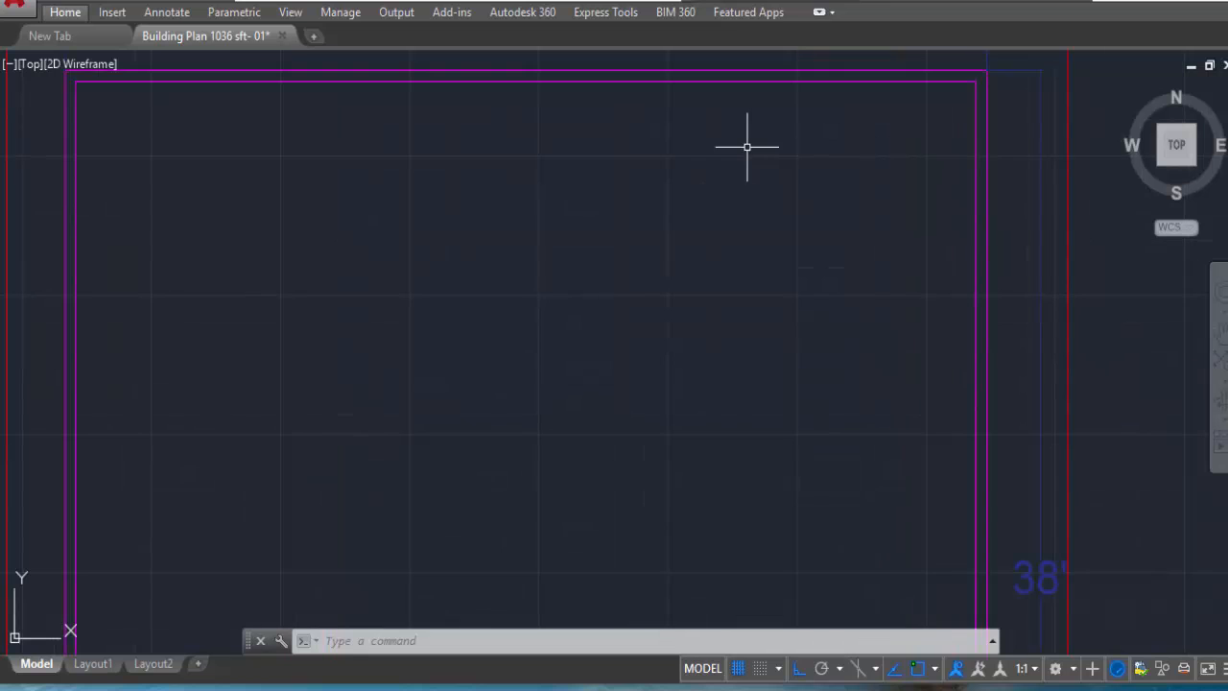
pyautogui.moveTo(745, 148); pyautogui.dragTo(752, 239, button='middle')
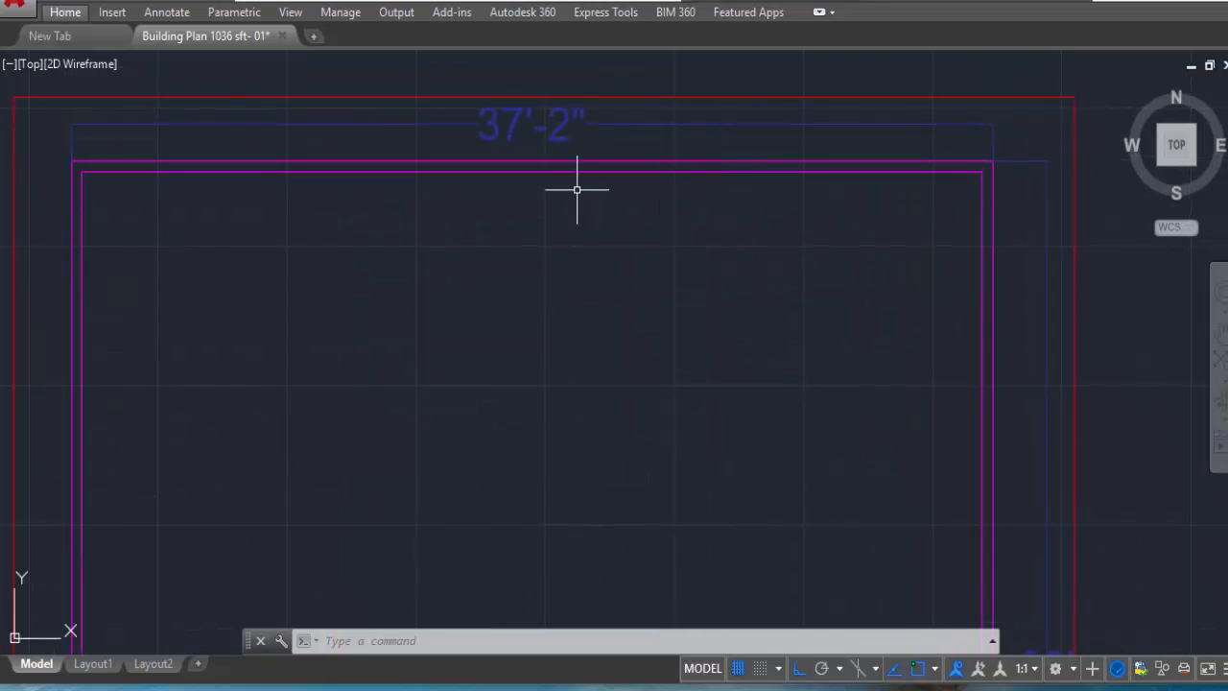
pyautogui.scroll(-2, 576, 186)
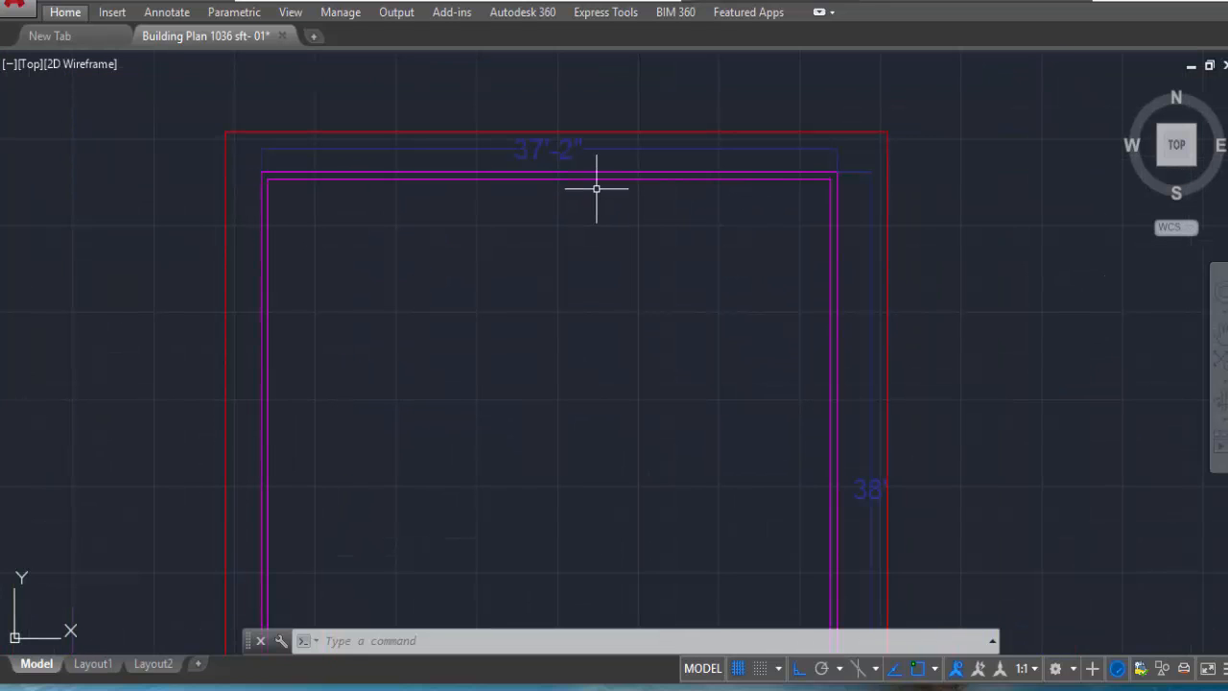
pyautogui.scroll(2, 609, 143)
pyautogui.scroll(-2, 633, 192)
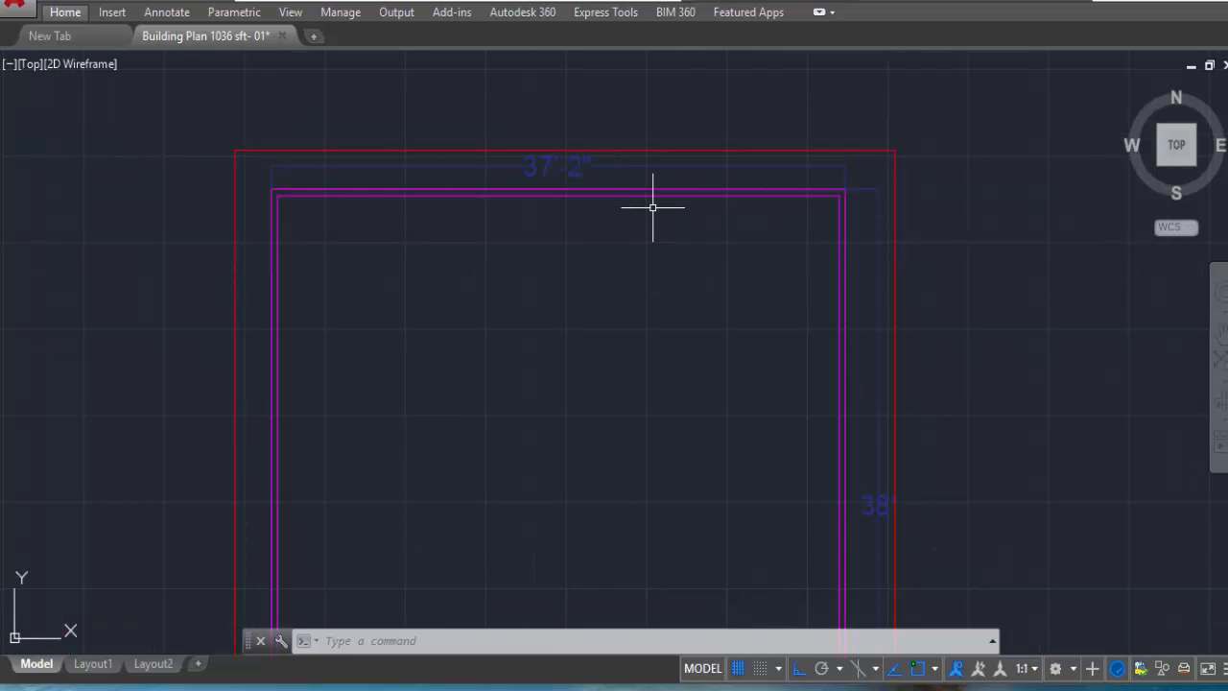
pyautogui.scroll(-2, 652, 220)
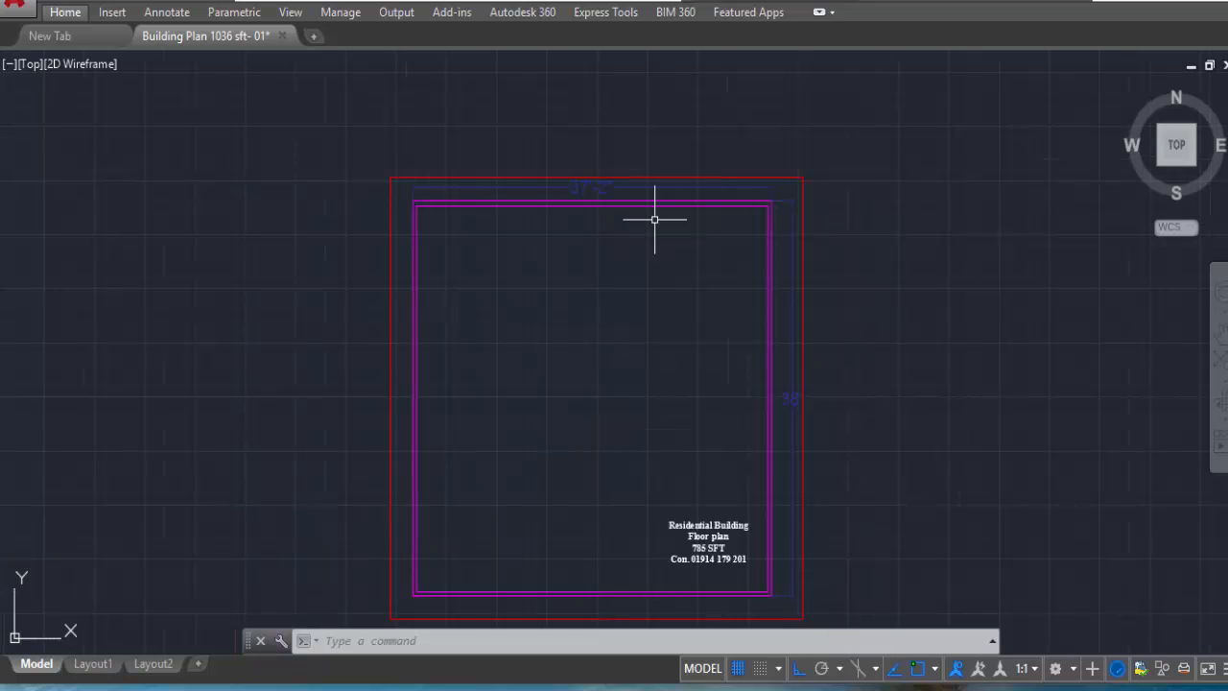
pyautogui.scroll(2, 624, 197)
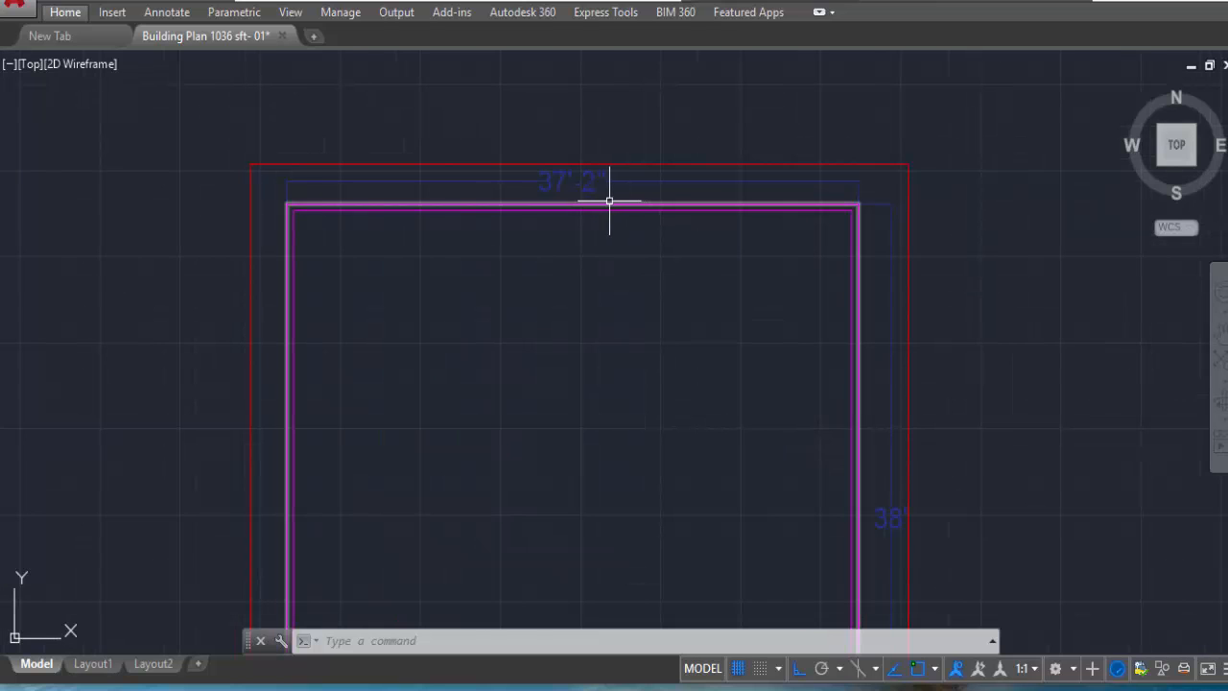
pyautogui.scroll(-2, 781, 207)
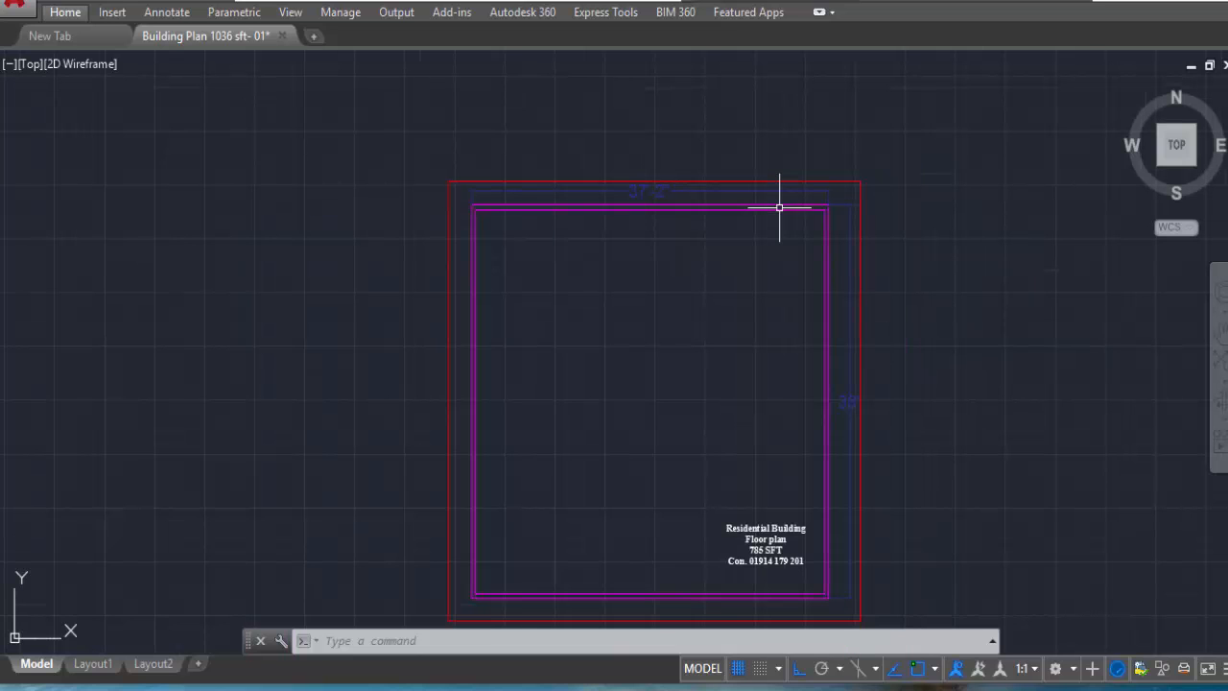
pyautogui.scroll(3, 850, 408)
pyautogui.scroll(-3, 902, 307)
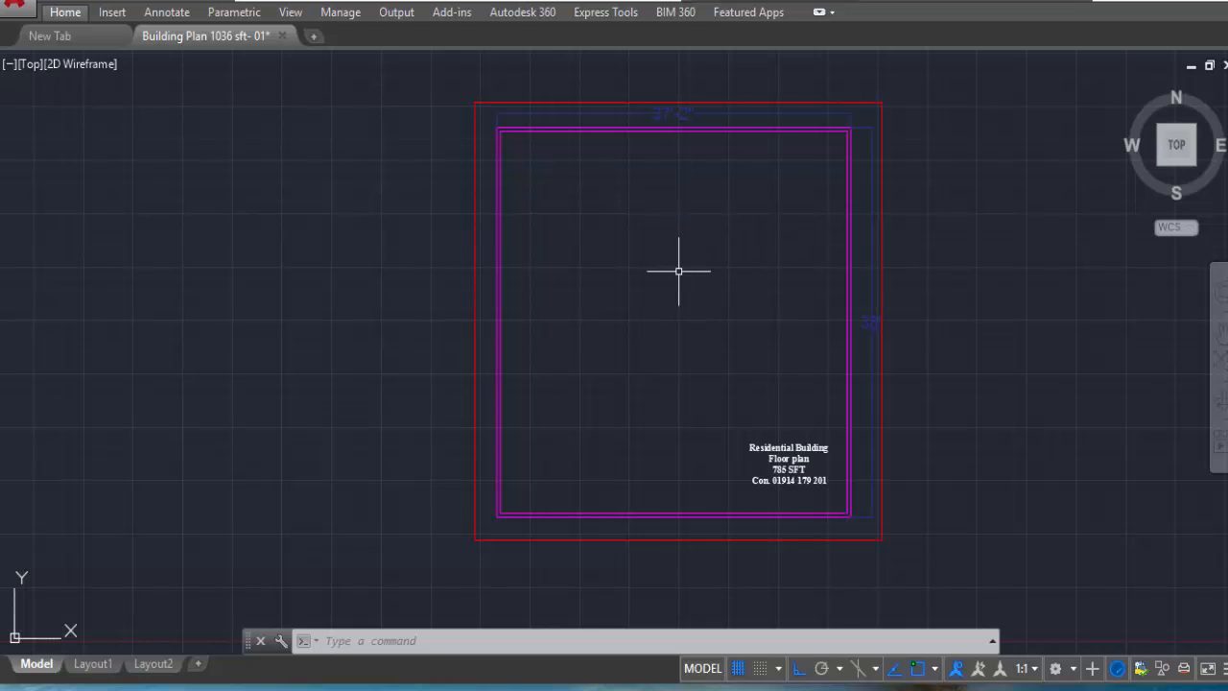
# Step: Undo the latest erase to bring back the north symbol near the plan's lower-left corner
pyautogui.hotkey('ctrl', 'z')
pyautogui.hotkey('ctrl', 'z')
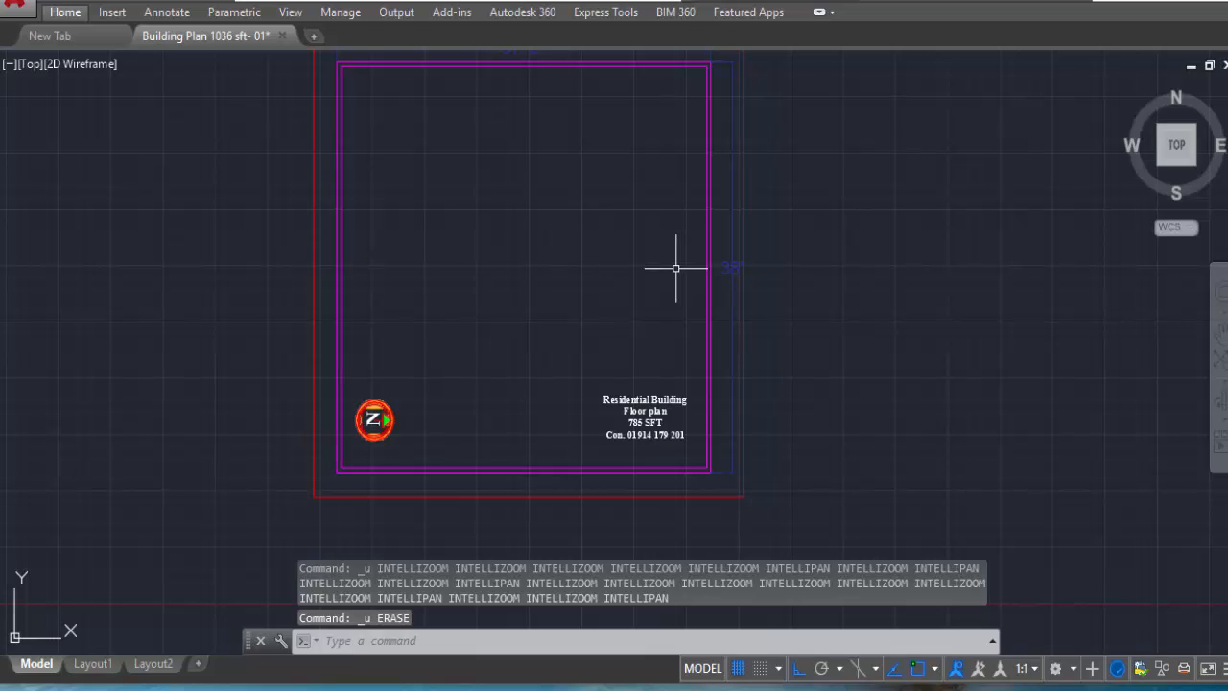
pyautogui.scroll(-2, 625, 167)
pyautogui.scroll(2, 496, 298)
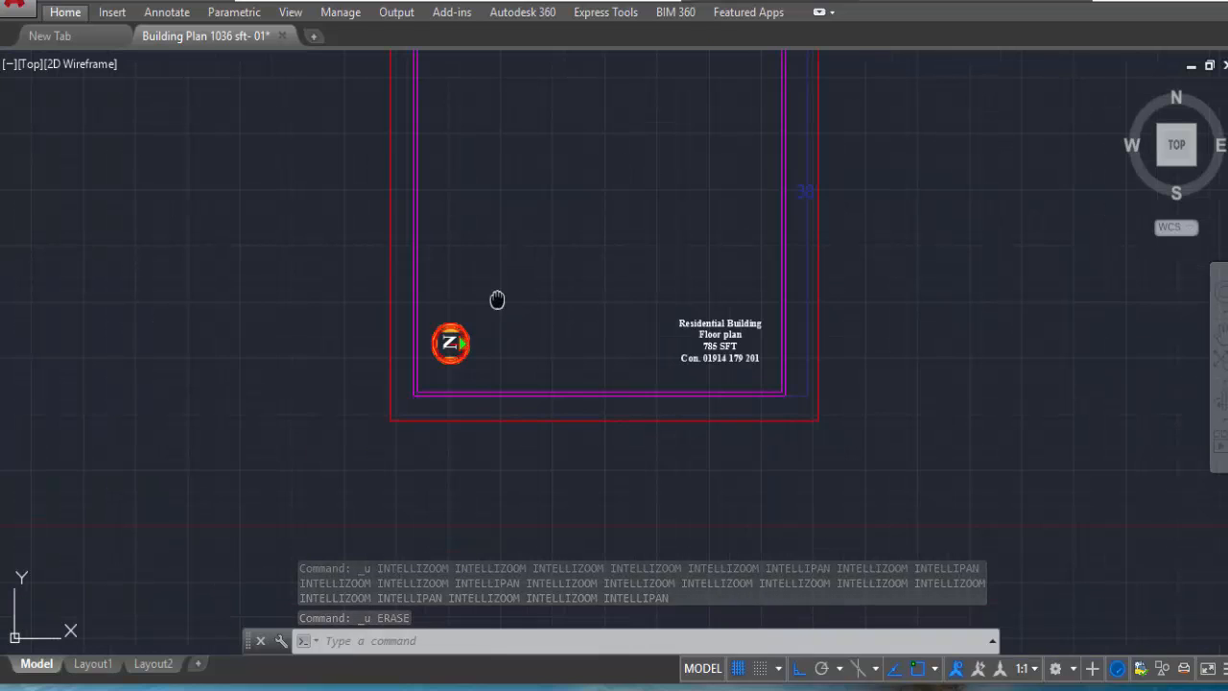
pyautogui.moveTo(496, 298); pyautogui.dragTo(551, 381, button='middle')
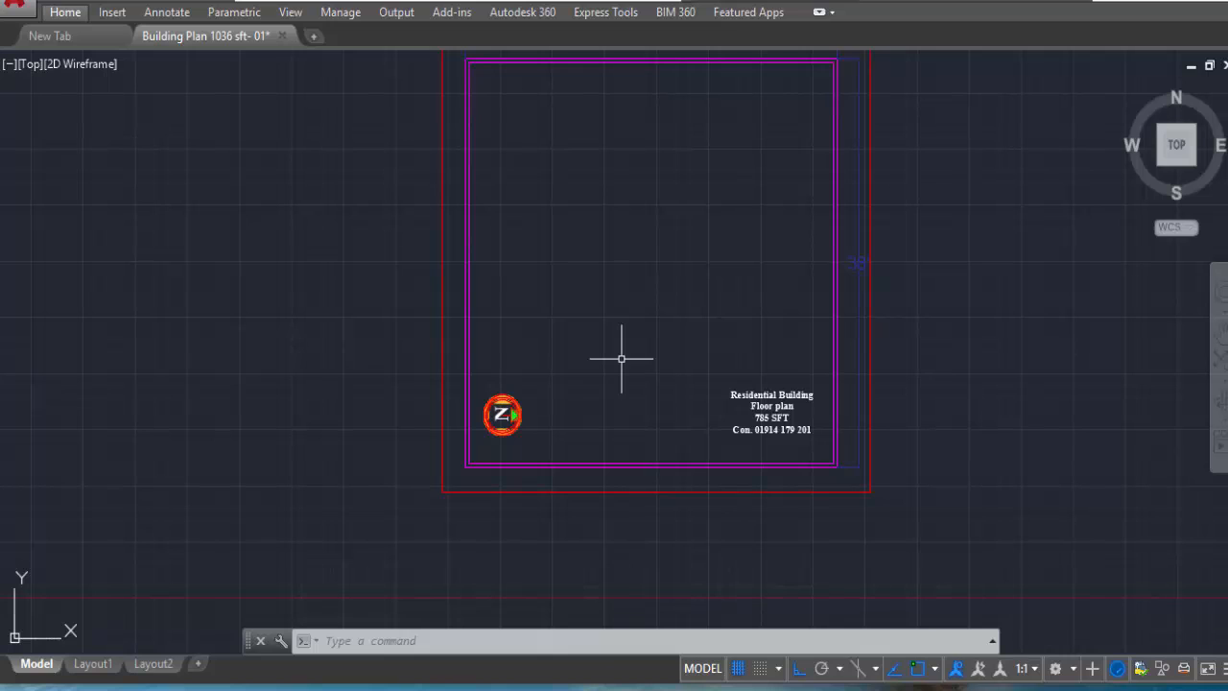
# Step: Undo the erasures of the building's west outer wall and the two south outer wall segments
pyautogui.hotkey('ctrl', 'z')
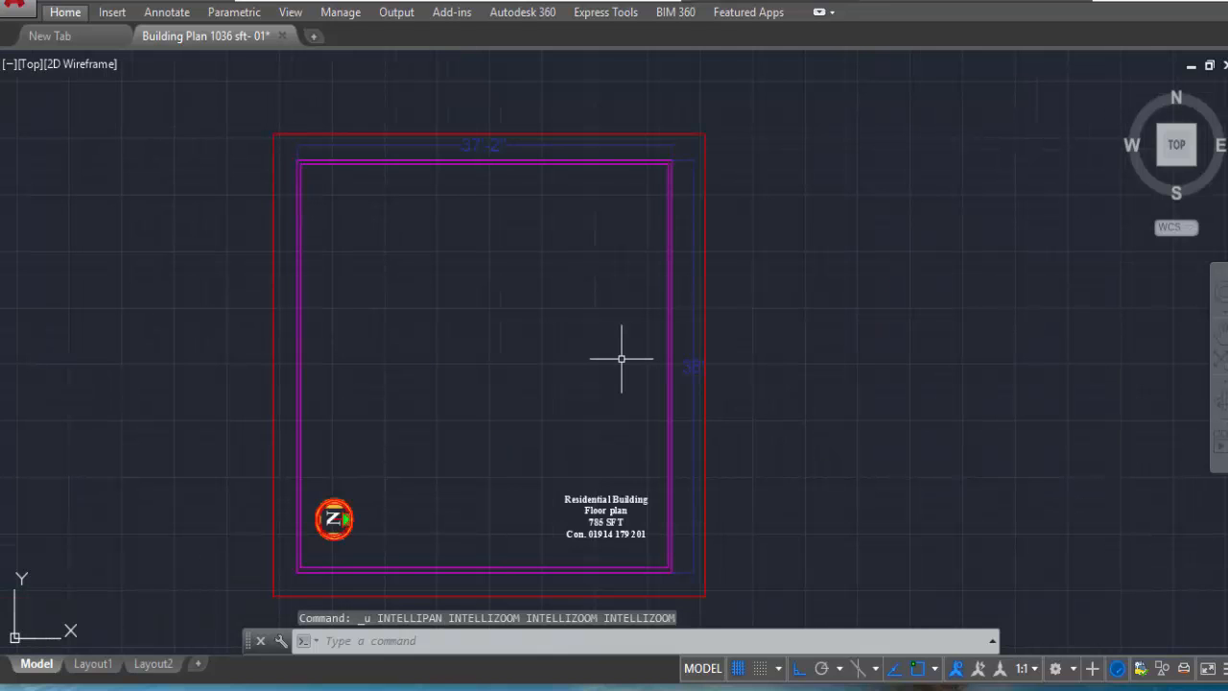
pyautogui.hotkey('ctrl', 'z')
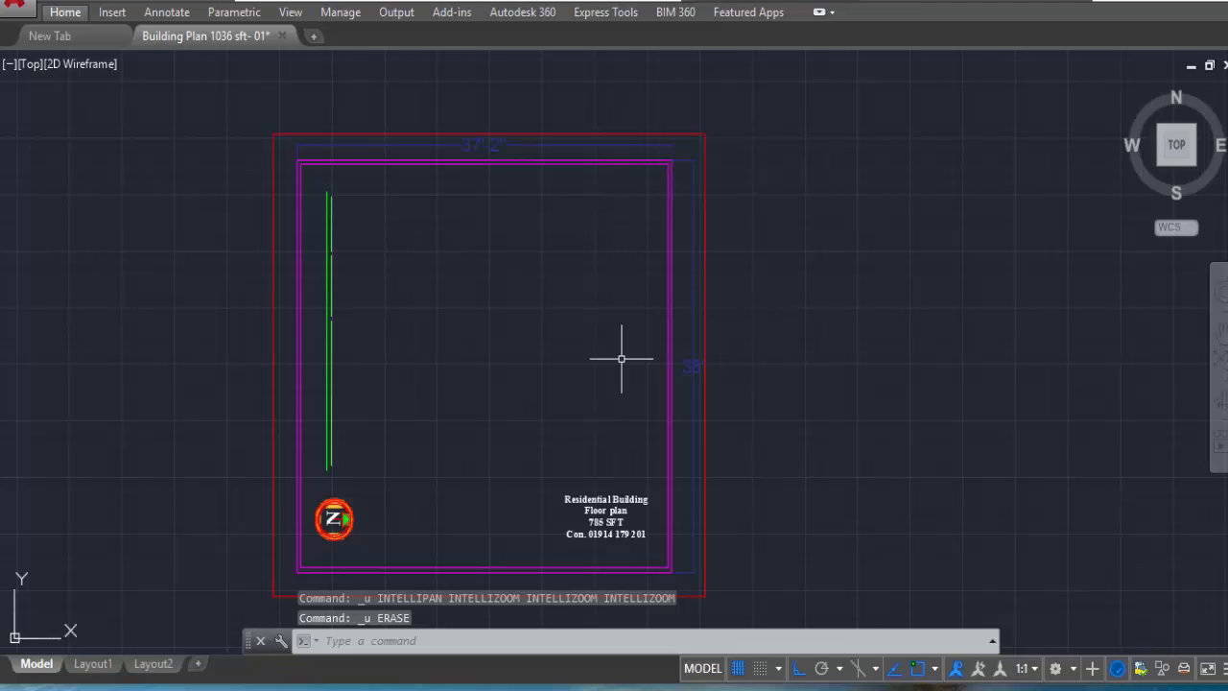
pyautogui.hotkey('ctrl', 'z')
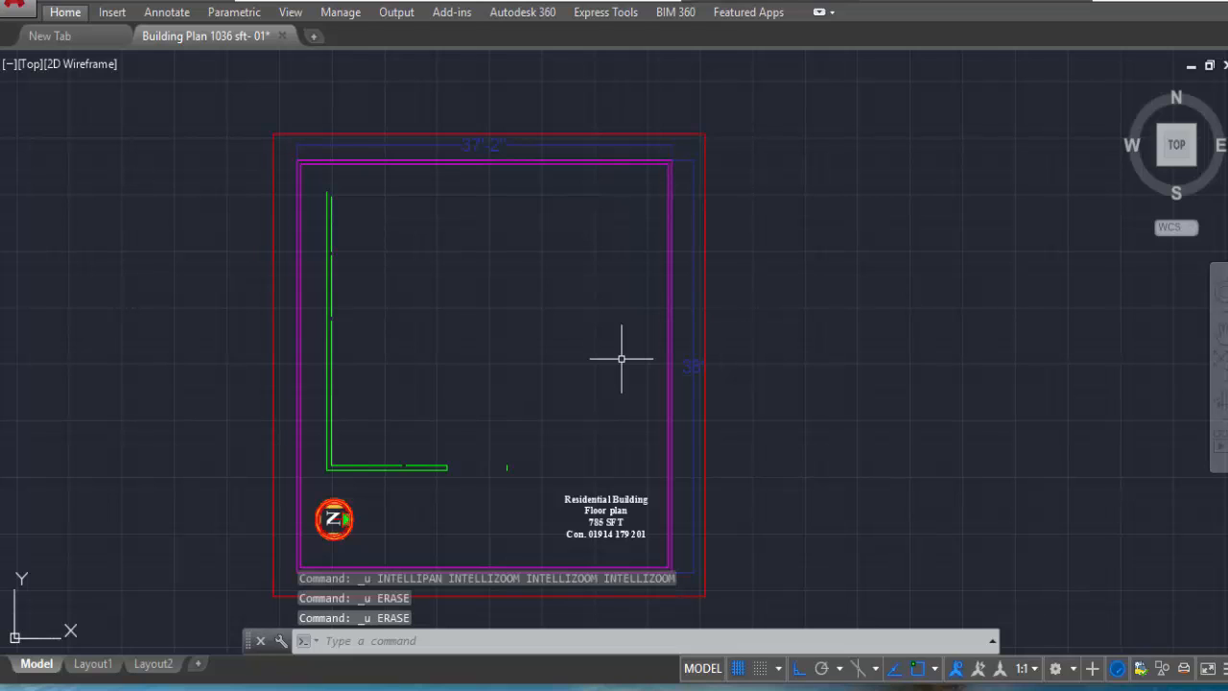
pyautogui.hotkey('ctrl', 'z')
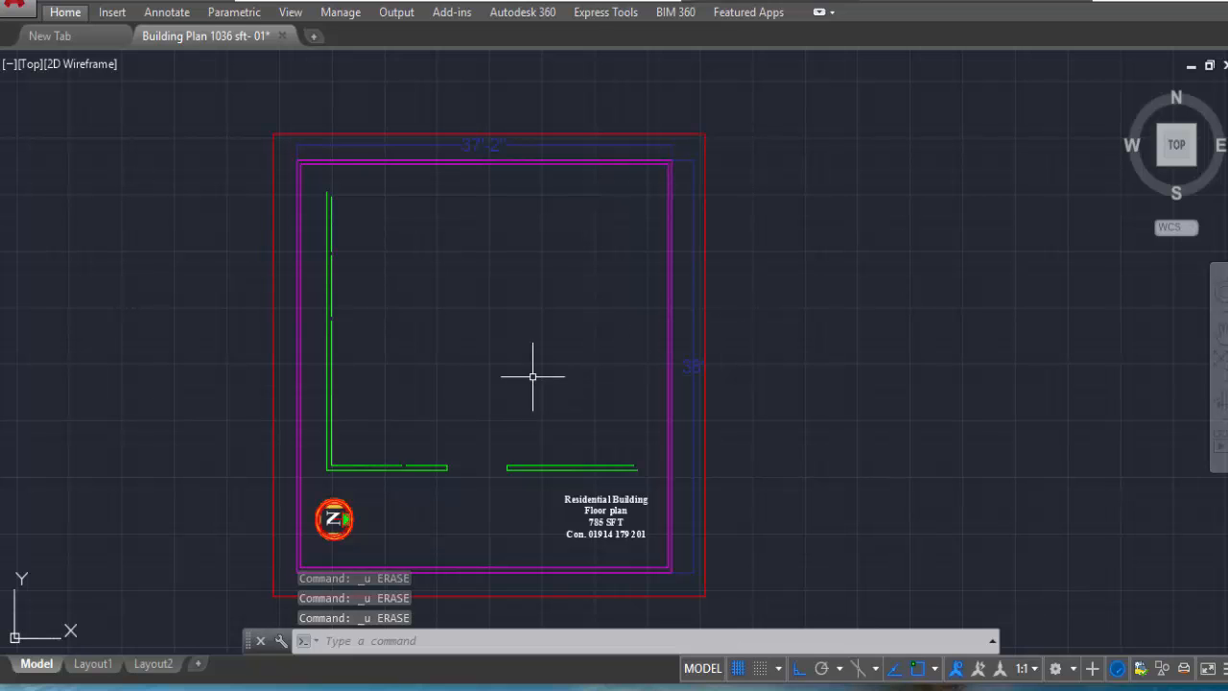
# Step: Undo the erasures of the building's east and north outer walls together with their dimensions
pyautogui.moveTo(532, 378); pyautogui.dragTo(628, 347, button='middle')
pyautogui.scroll(2, 640, 335)
pyautogui.scroll(-2, 675, 266)
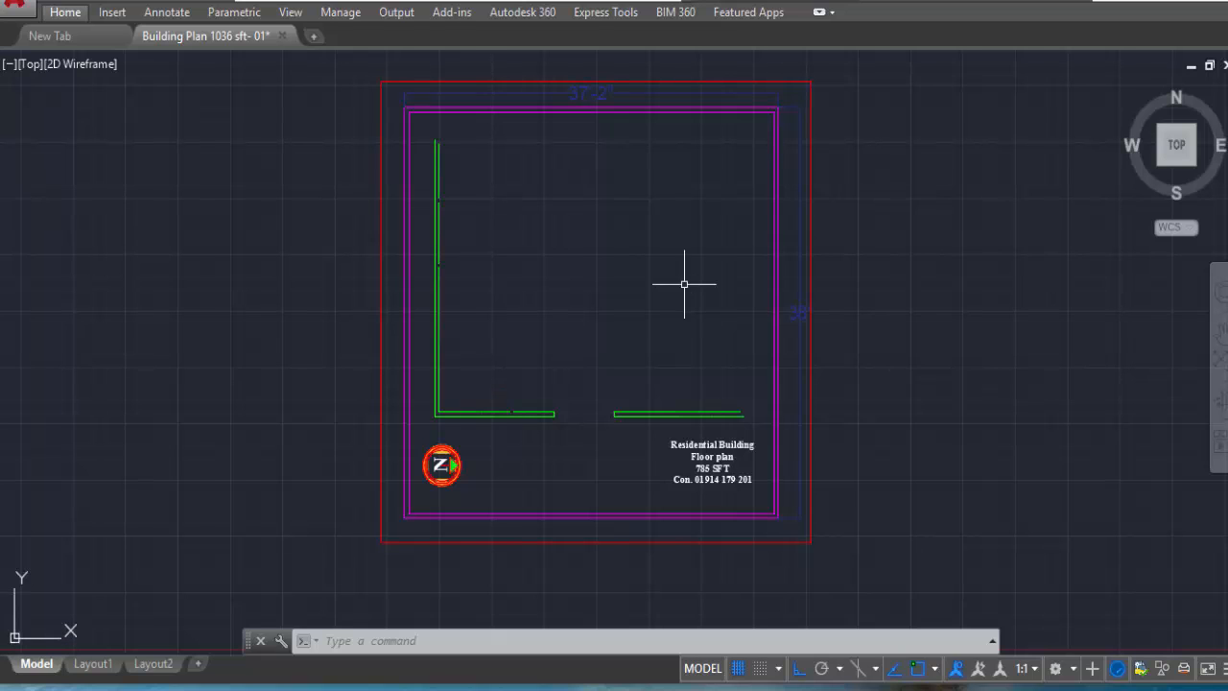
pyautogui.hotkey('ctrl', 'z')
pyautogui.hotkey('ctrl', 'z')
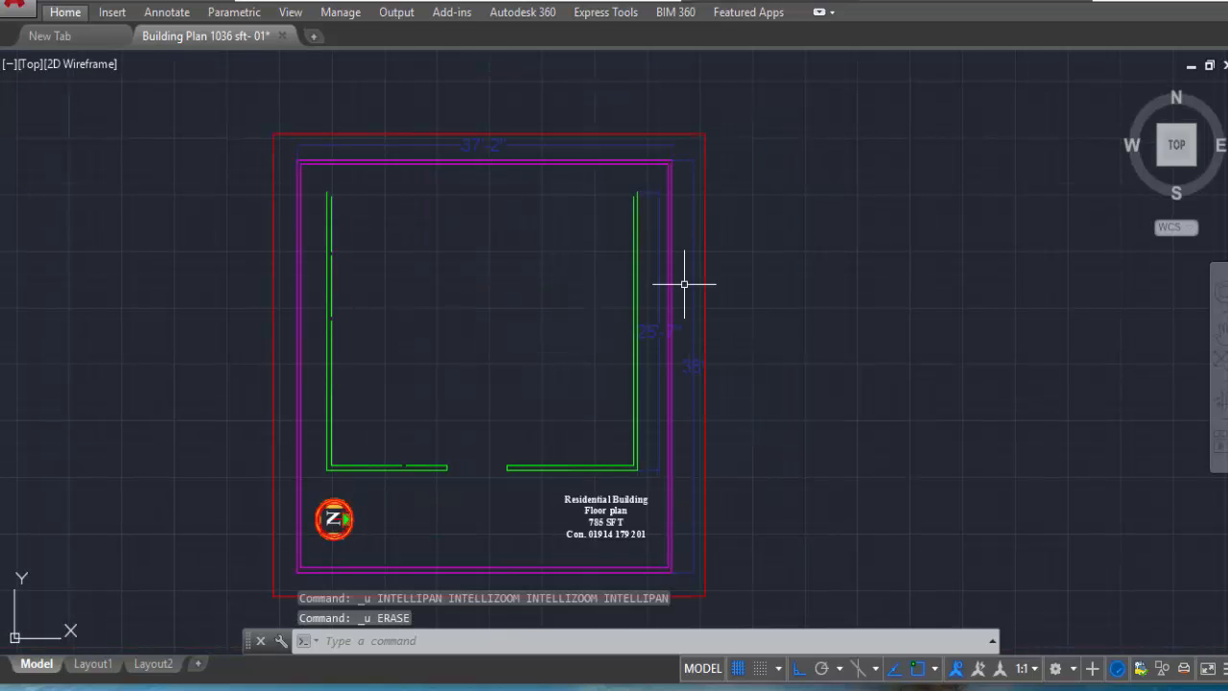
pyautogui.hotkey('ctrl', 'z')
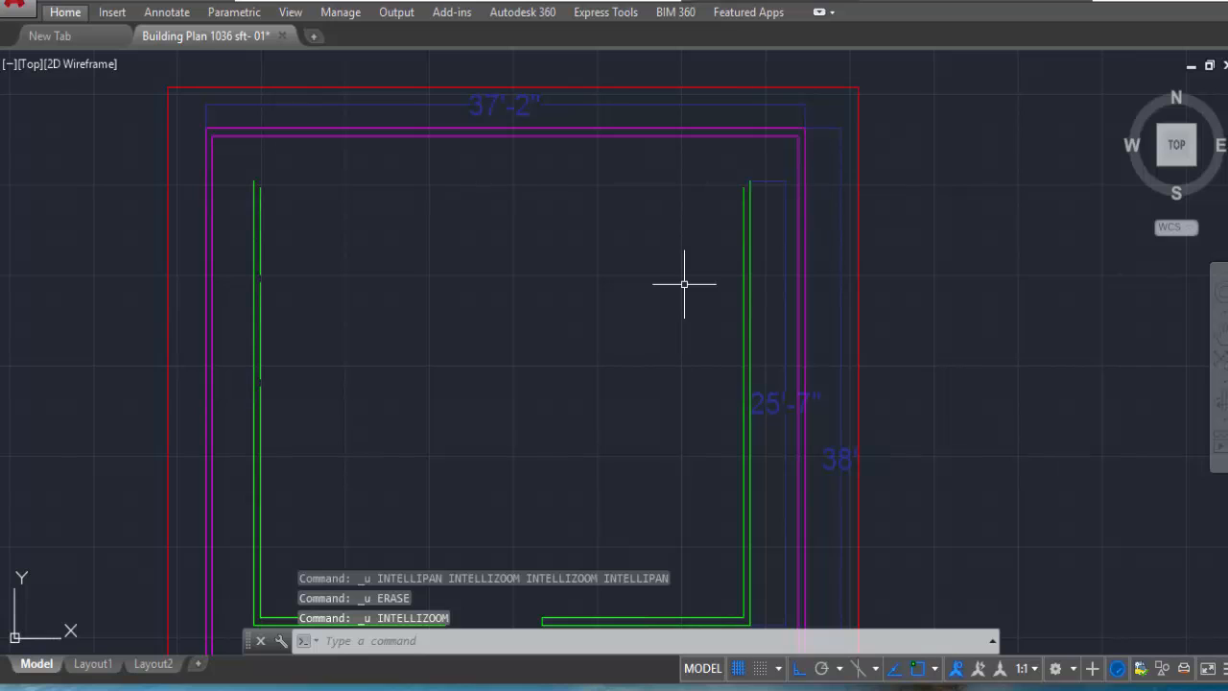
pyautogui.hotkey('ctrl', 'z')
pyautogui.hotkey('ctrl', 'z')
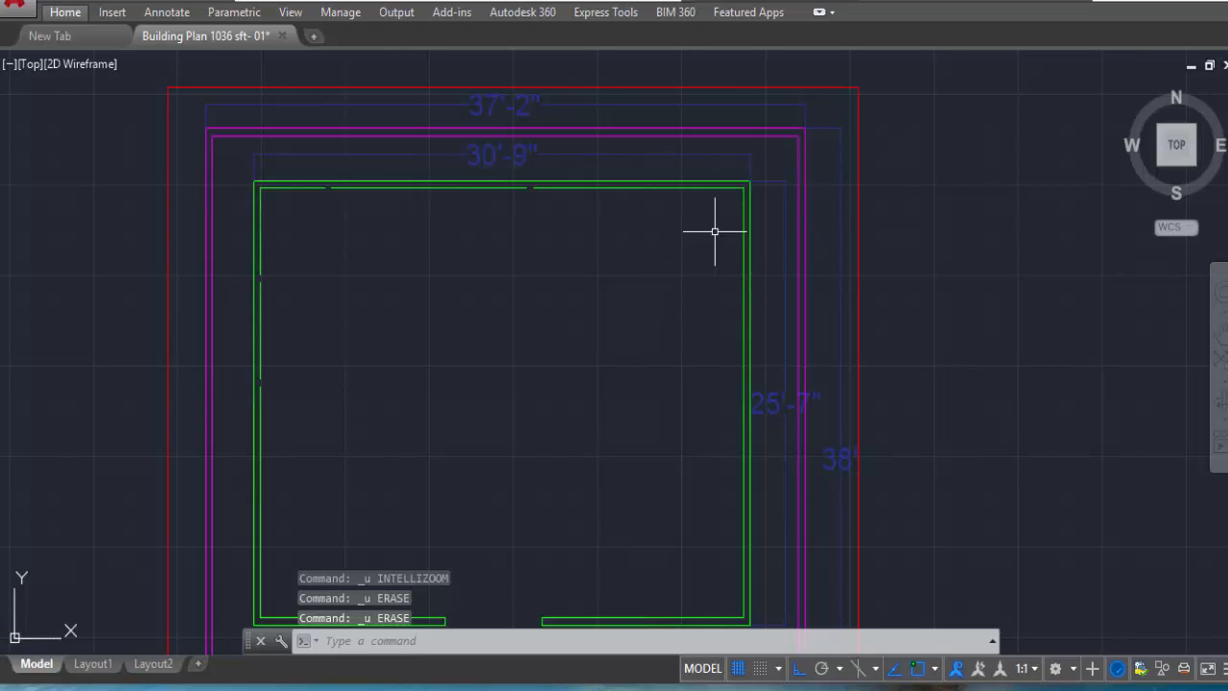
# Step: Undo the erasures of the partition walls enclosing the two small rooms in the building's lower-left part
pyautogui.scroll(-2, 721, 222)
pyautogui.scroll(2, 630, 191)
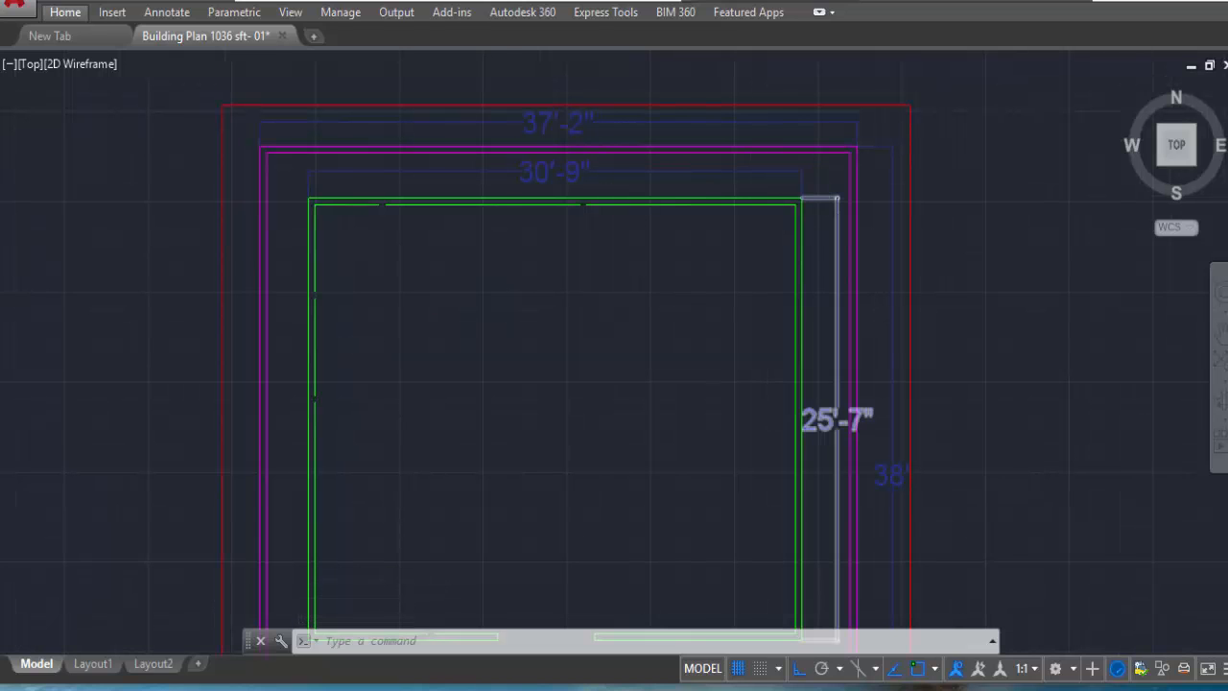
pyautogui.scroll(-2, 825, 197)
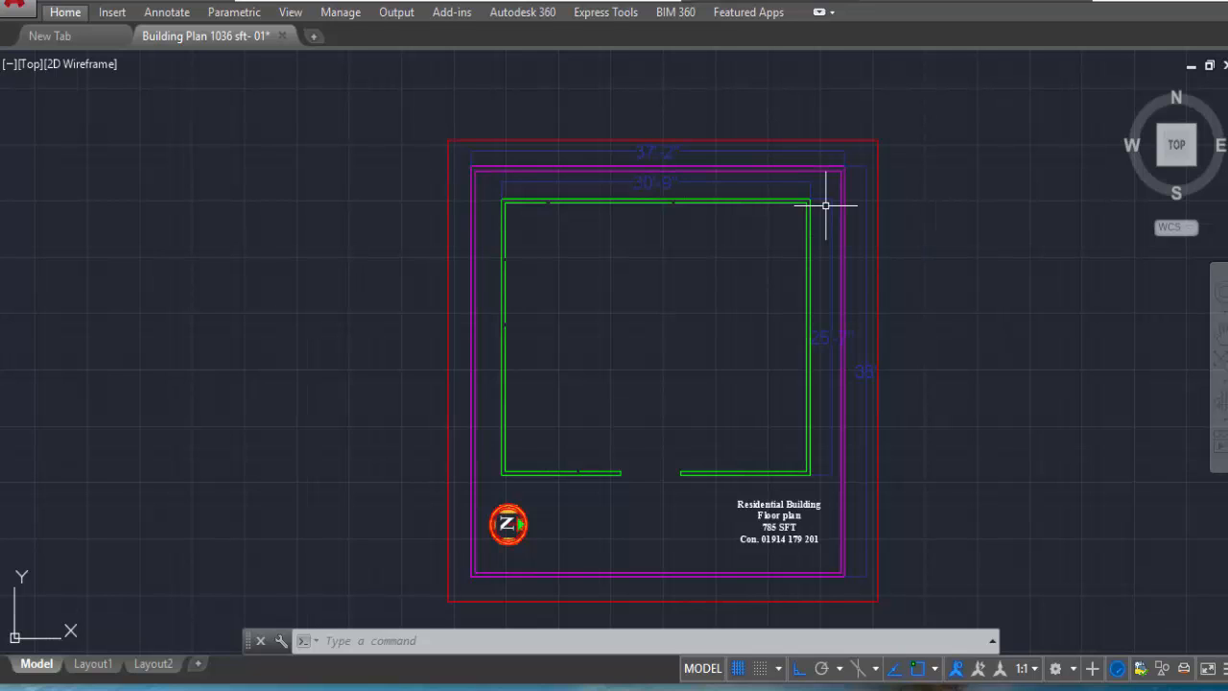
pyautogui.hotkey('ctrl', 'z')
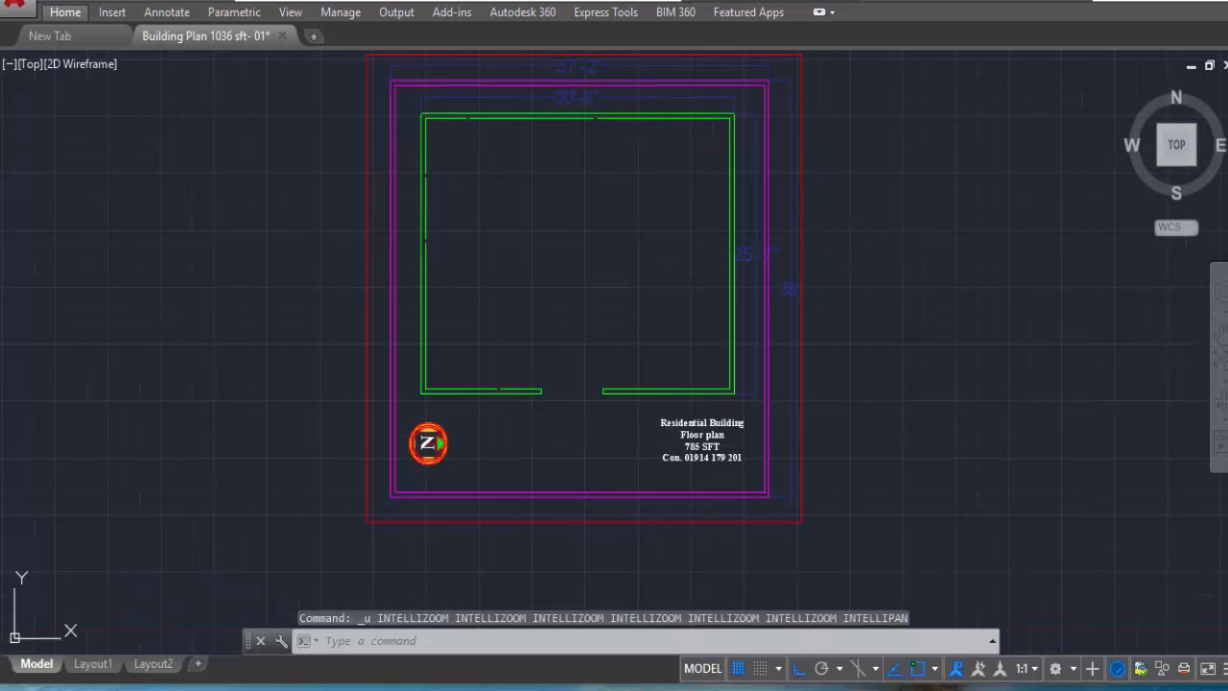
pyautogui.hotkey('ctrl', 'z')
pyautogui.hotkey('ctrl', 'z')
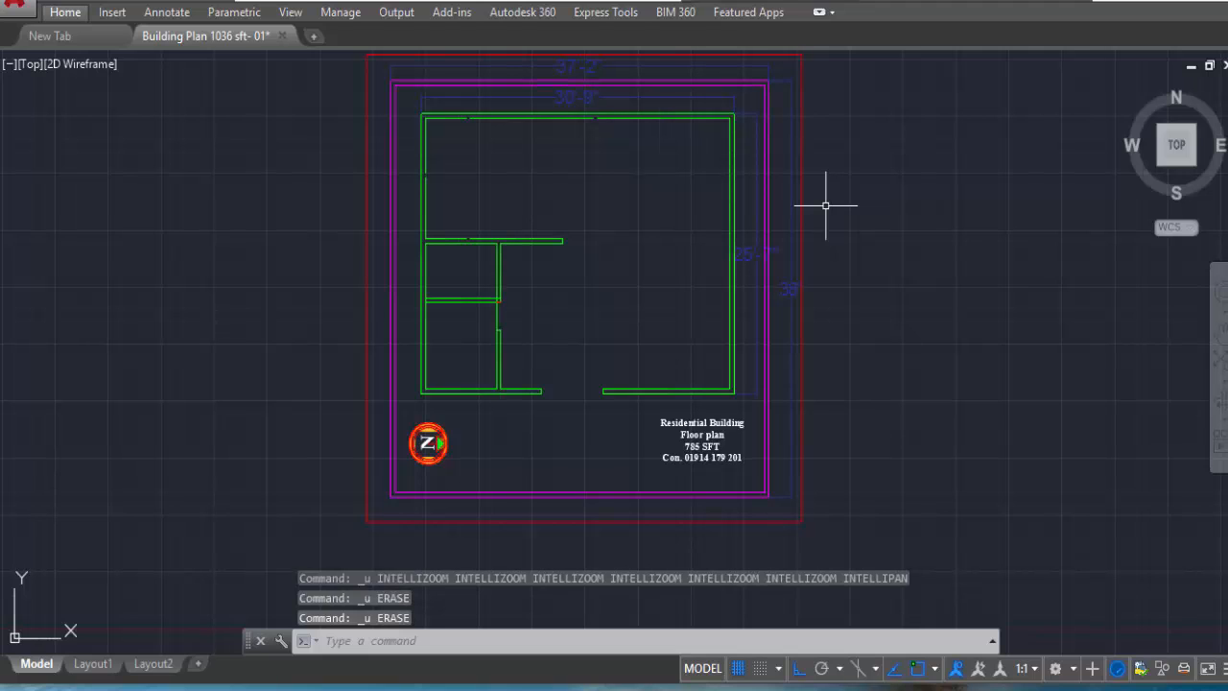
# Step: Undo the erasures of the upper-left small room partitions, the central partition and the lower-right room walls
pyautogui.hotkey('ctrl', 'z')
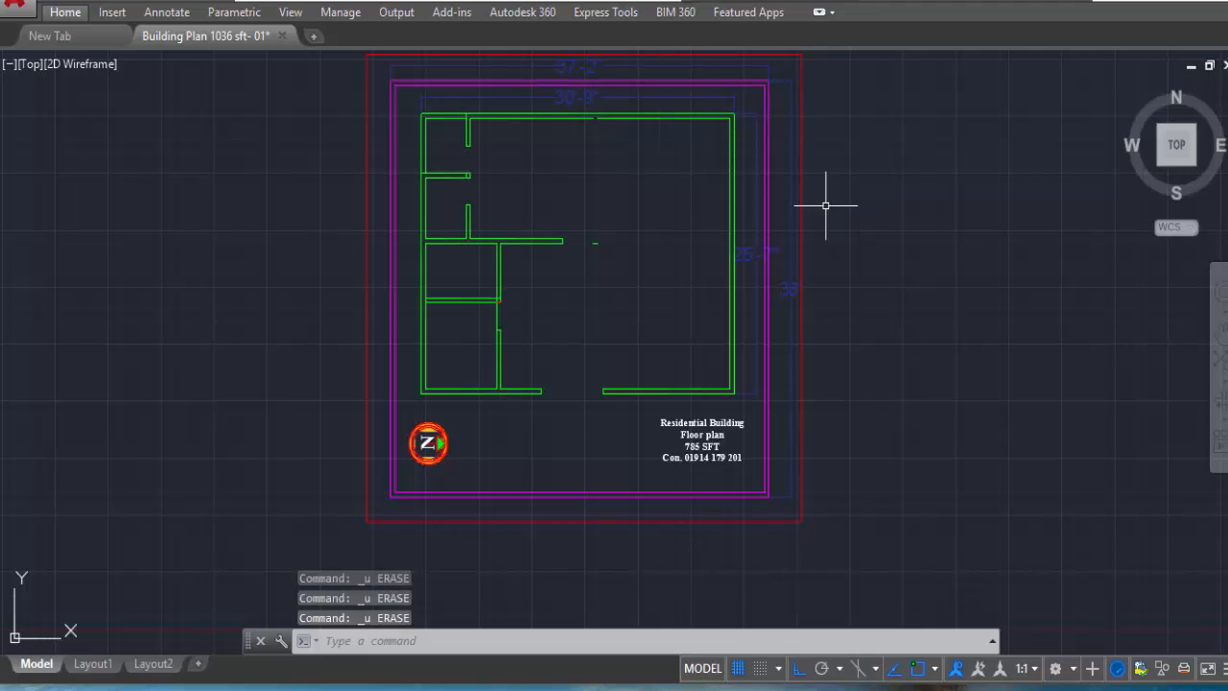
pyautogui.hotkey('ctrl', 'z')
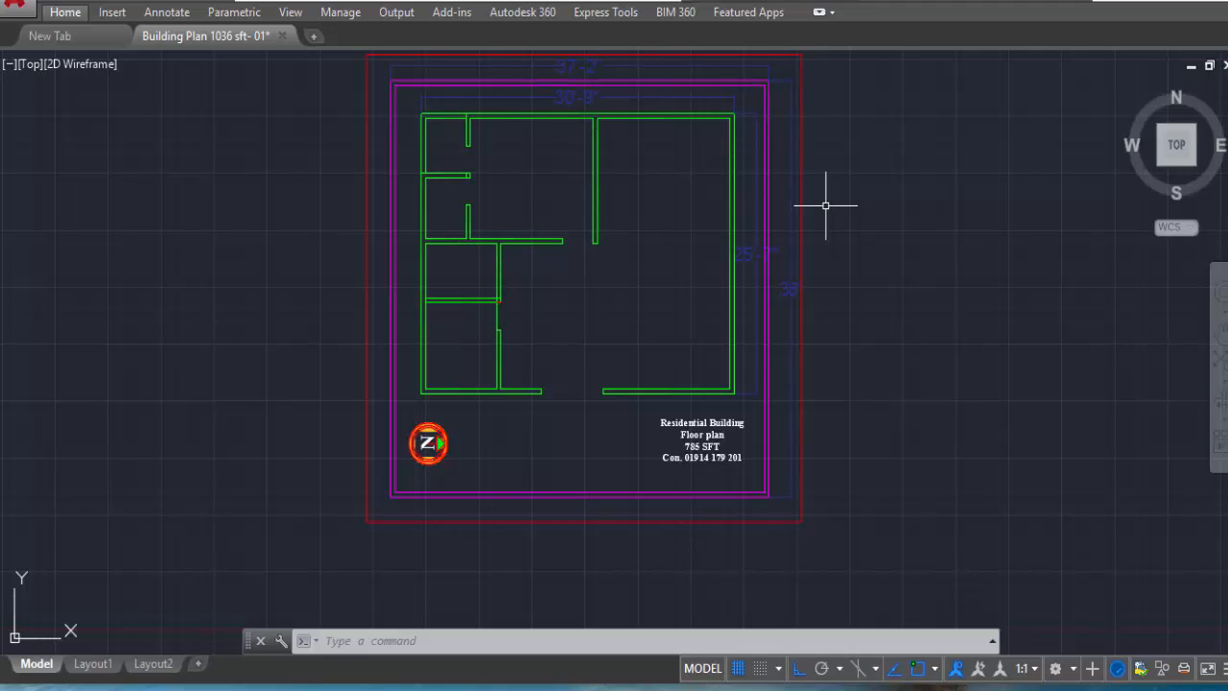
pyautogui.hotkey('ctrl', 'z')
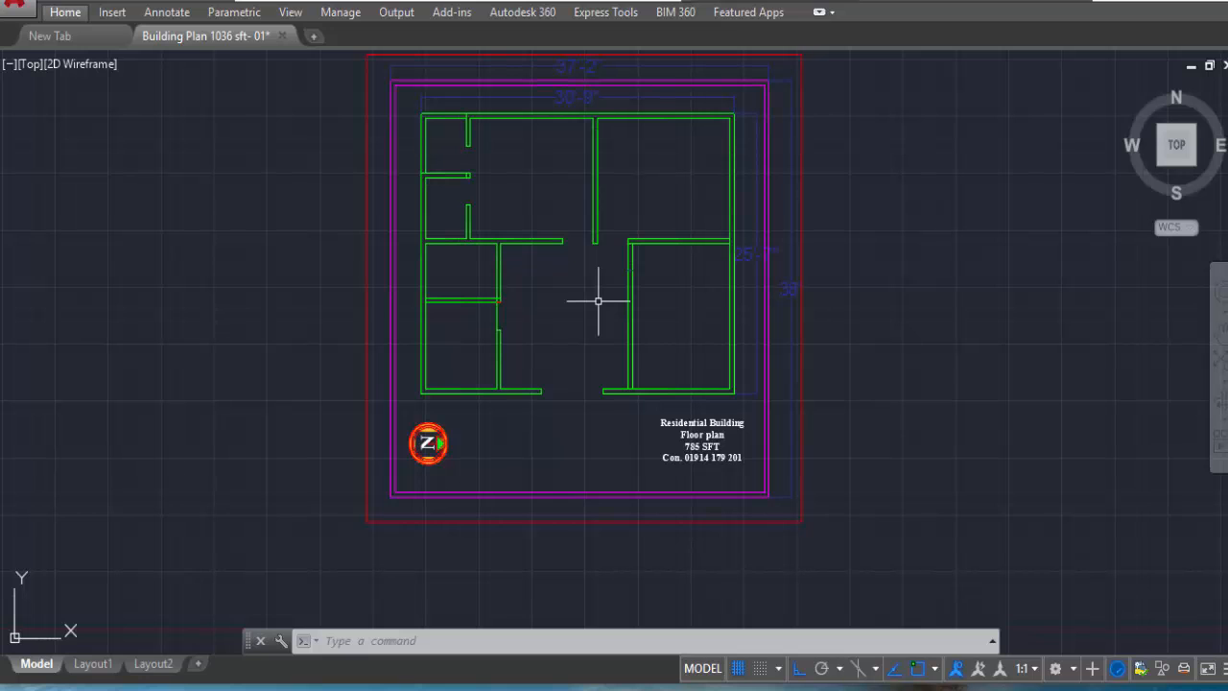
# Step: Undo the preceding erase to restore the red lines along the walls of the upper-left small room
pyautogui.hotkey('ctrl', 'z')
pyautogui.hotkey('ctrl', 'z')
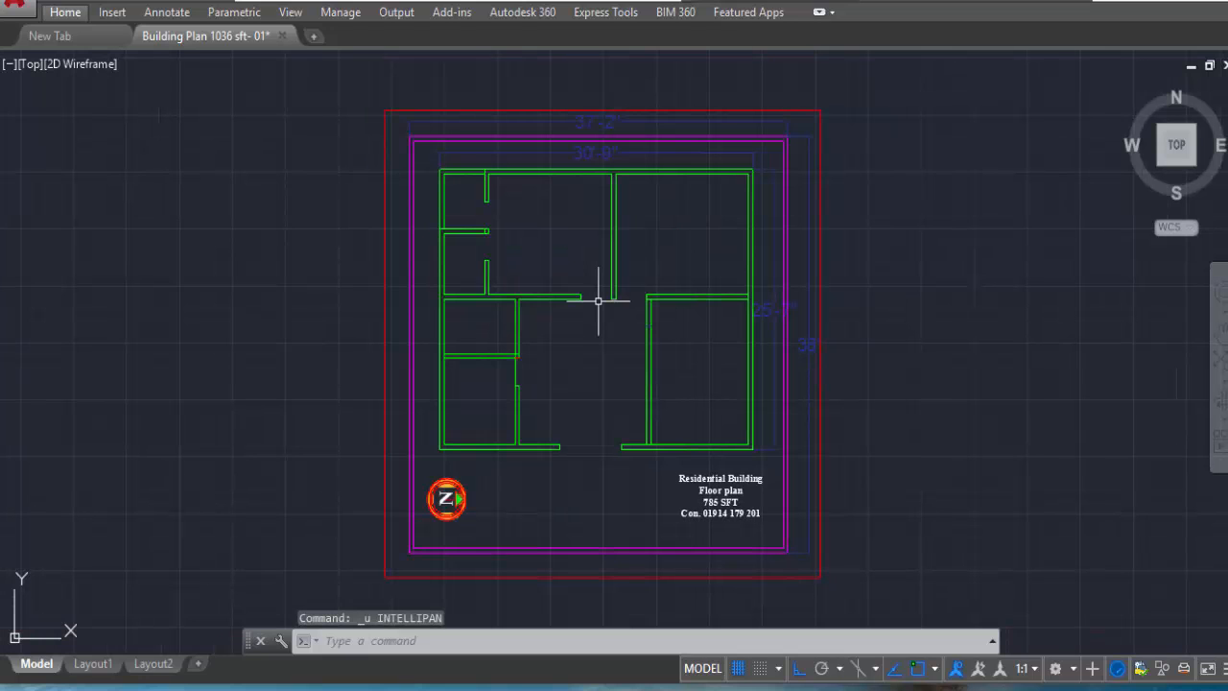
pyautogui.scroll(4, 597, 301)
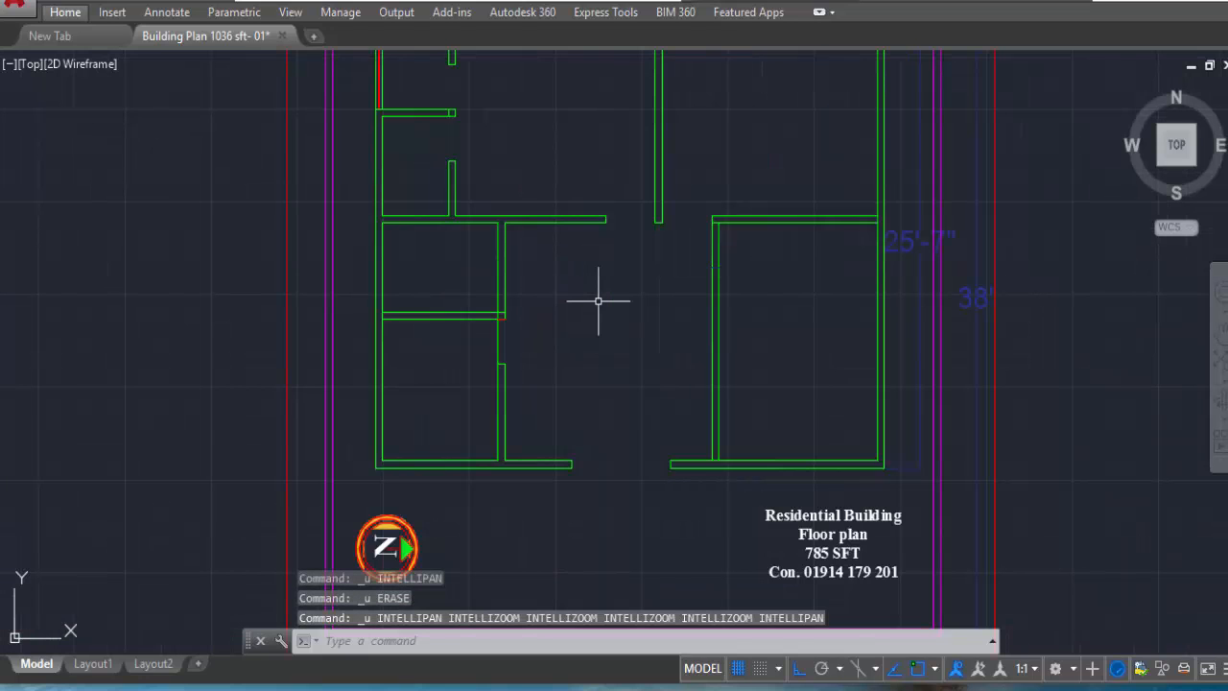
pyautogui.scroll(-4, 567, 219)
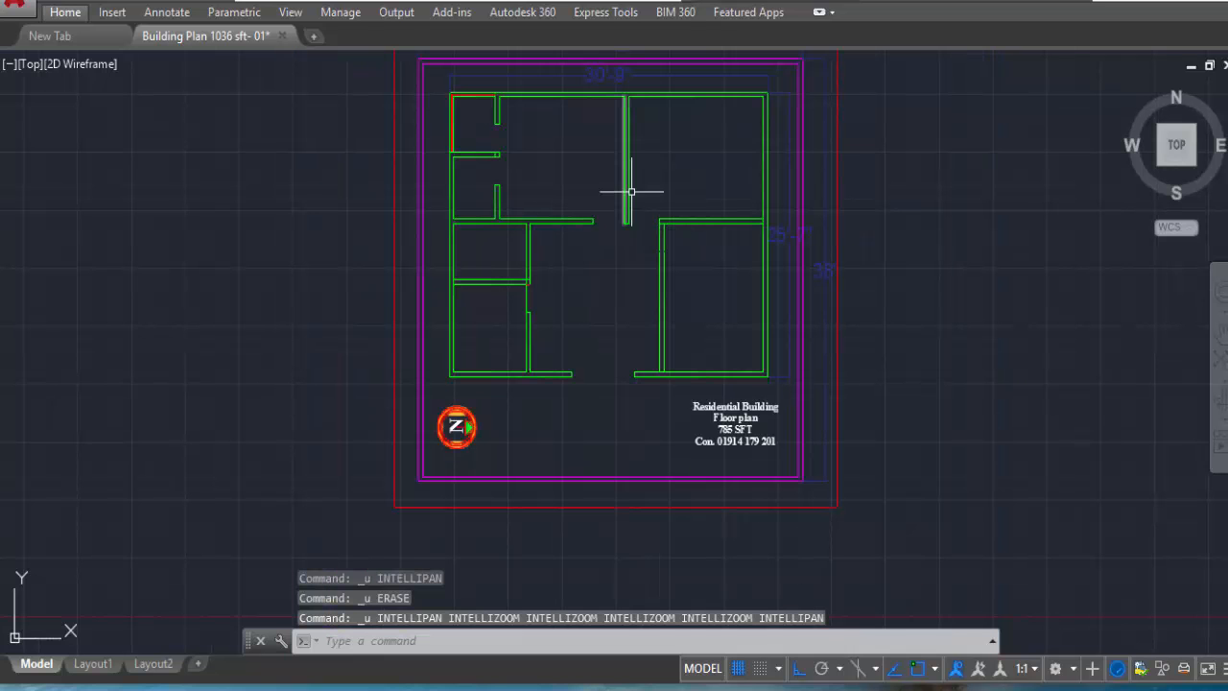
pyautogui.moveTo(649, 171); pyautogui.dragTo(649, 198, button='middle')
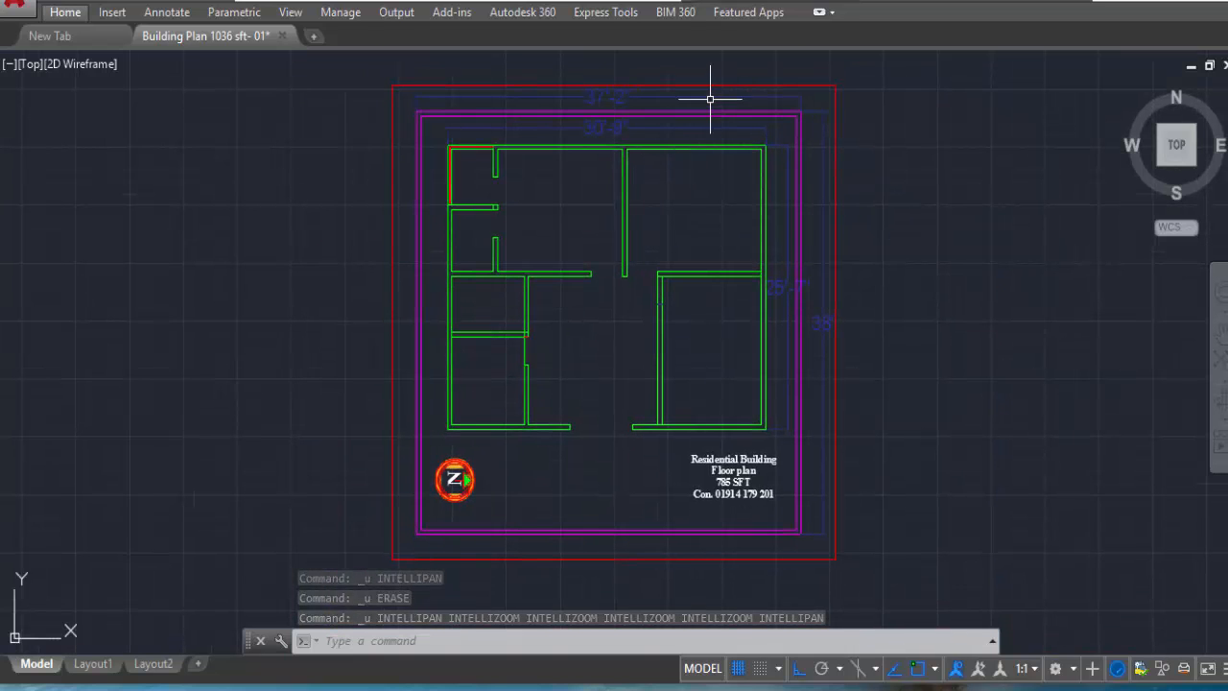
pyautogui.moveTo(713, 105); pyautogui.dragTo(705, 133, button='middle')
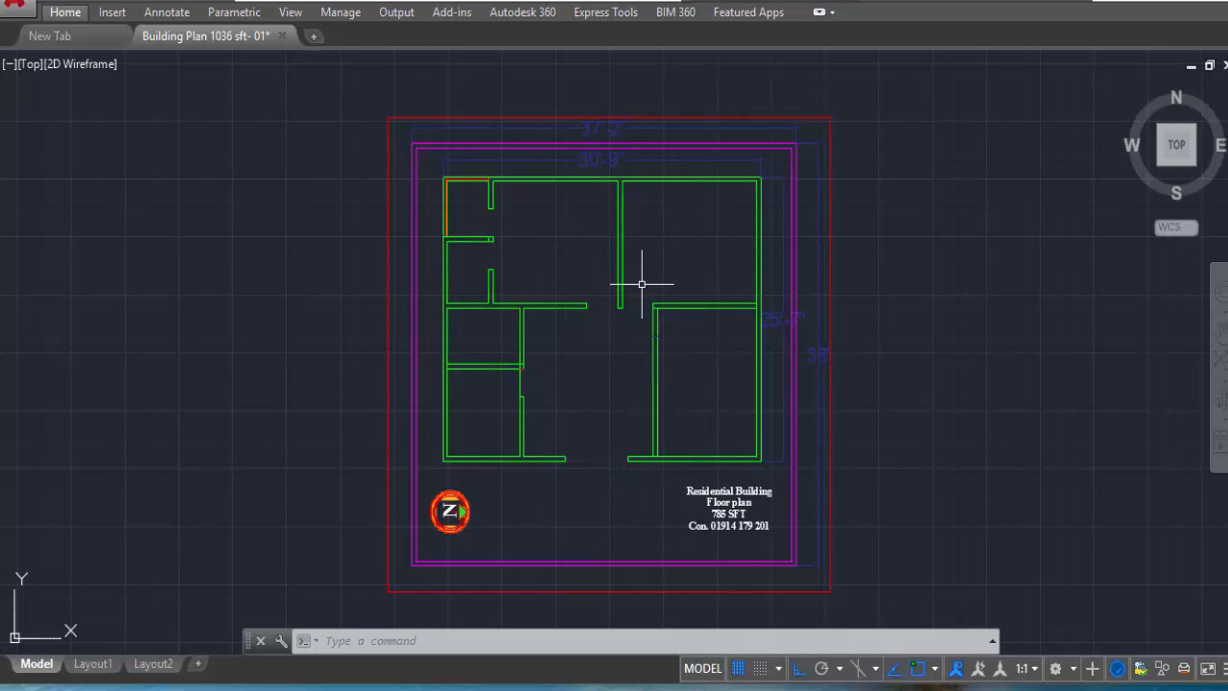
pyautogui.hotkey('ctrl', 'z')
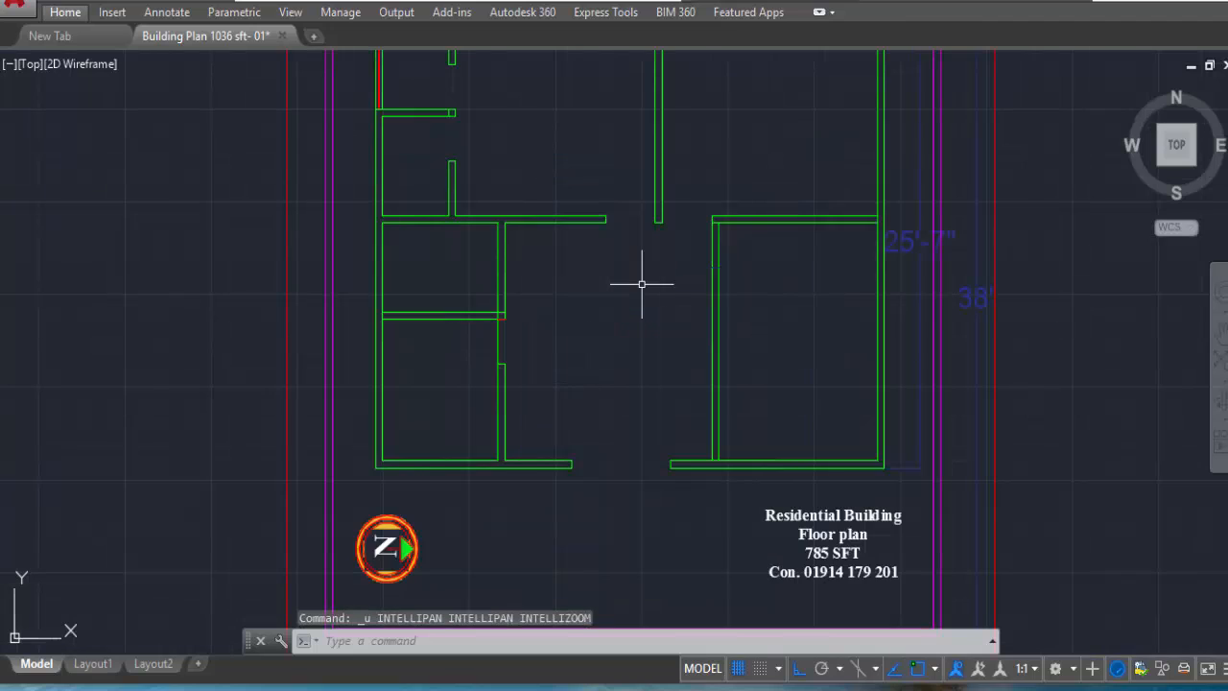
# Step: Undo the erasures of the three lower west-wall windows together with their W labels and dashed outlines
pyautogui.hotkey('ctrl', 'z')
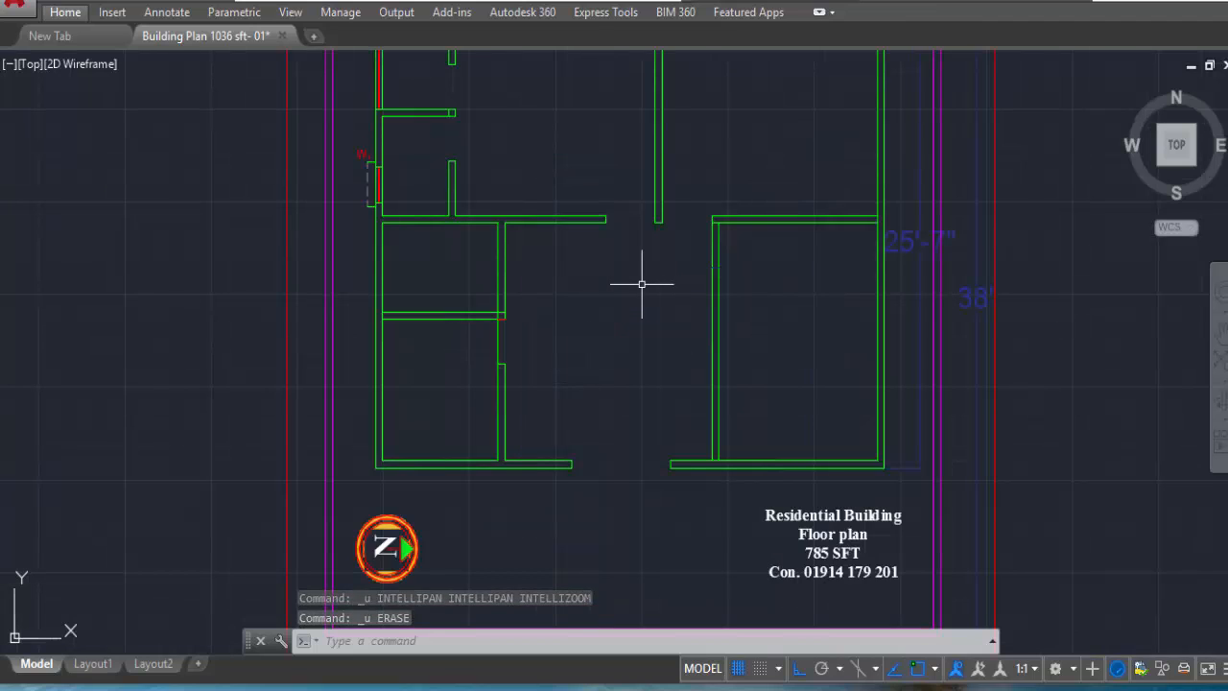
pyautogui.hotkey('ctrl', 'z')
pyautogui.hotkey('ctrl', 'z')
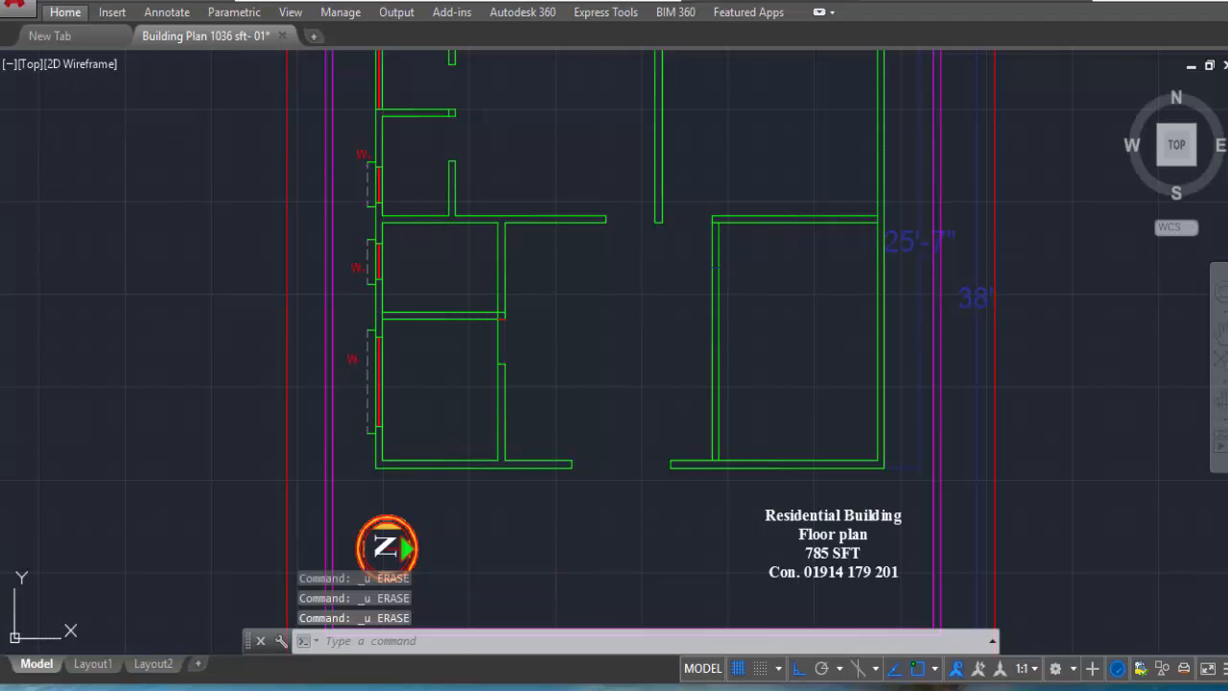
# Step: Undo the erasures of the two south-wall windows and the lower east-wall window with their W labels
pyautogui.hotkey('ctrl', 'z')
pyautogui.hotkey('ctrl', 'z')
pyautogui.hotkey('ctrl', 'z')
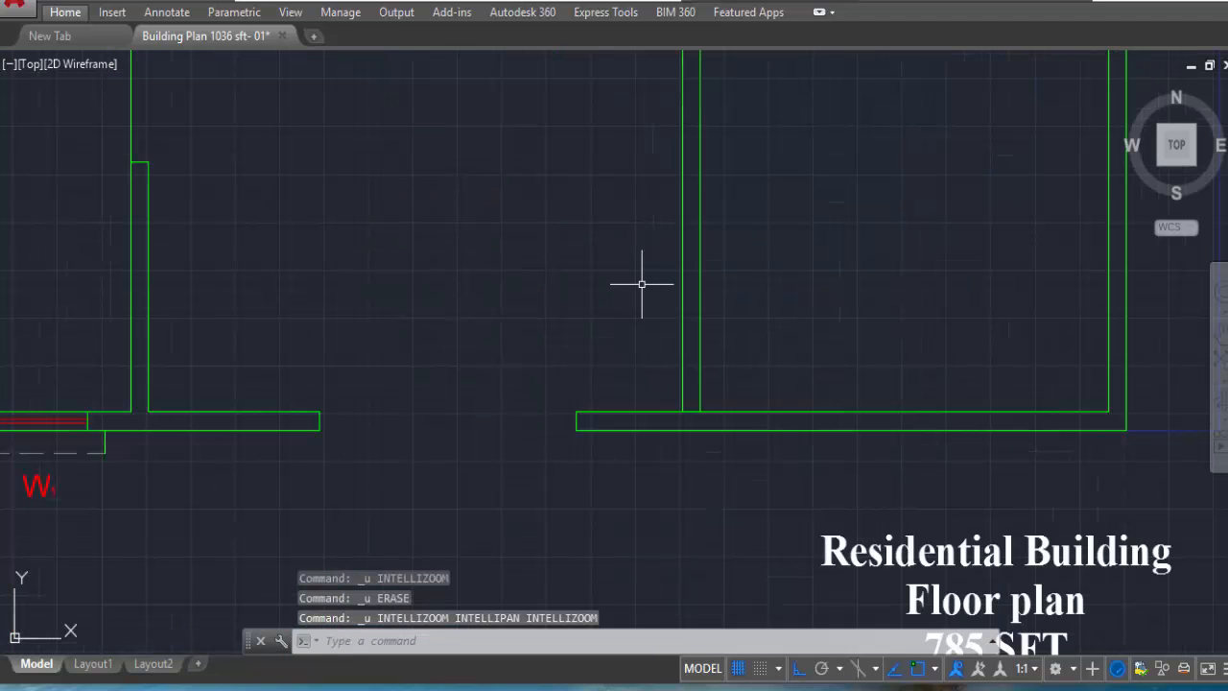
pyautogui.hotkey('ctrl', 'z')
pyautogui.hotkey('ctrl', 'z')
pyautogui.hotkey('ctrl', 'z')
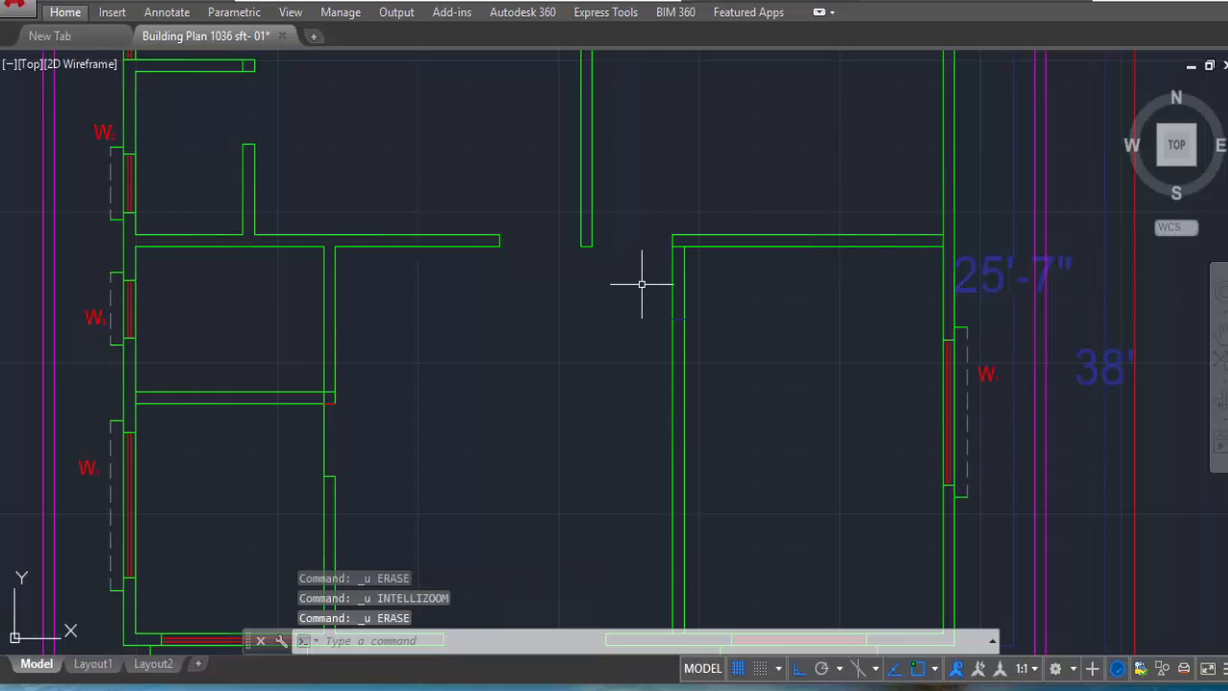
# Step: Undo the erasures of the upper east-wall window and the two north-wall windows with their W labels
pyautogui.hotkey('ctrl', 'z')
pyautogui.hotkey('ctrl', 'z')
pyautogui.hotkey('ctrl', 'z')
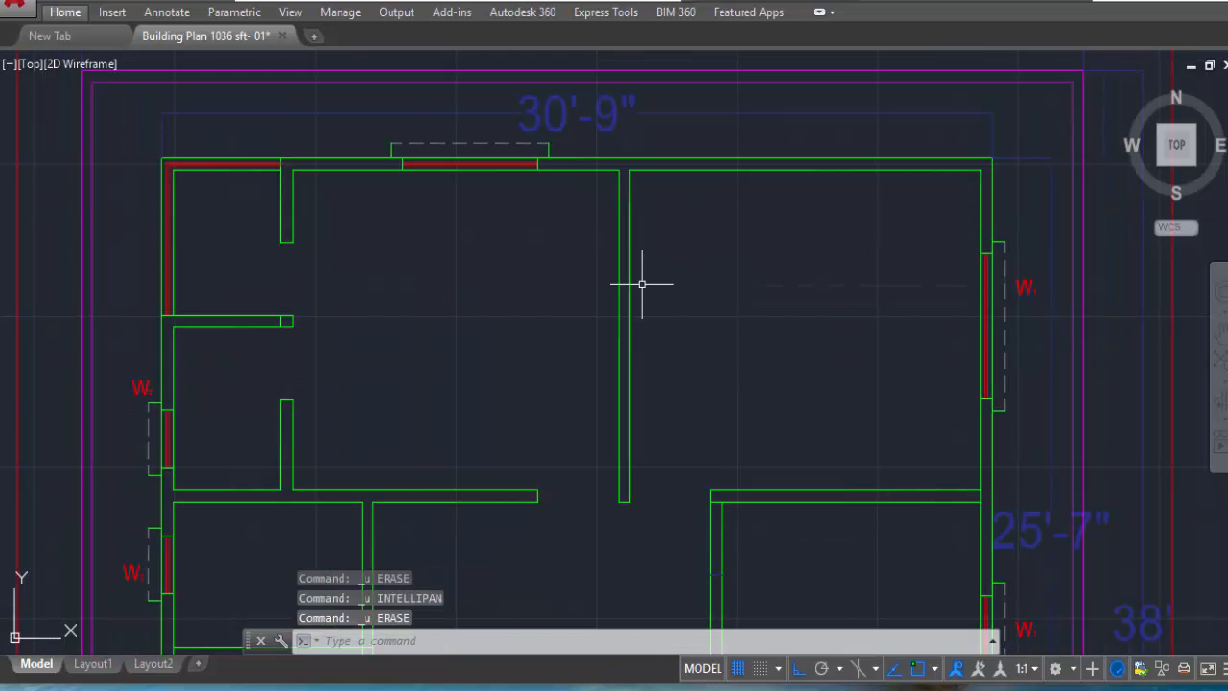
pyautogui.hotkey('ctrl', 'z')
pyautogui.hotkey('ctrl', 'z')
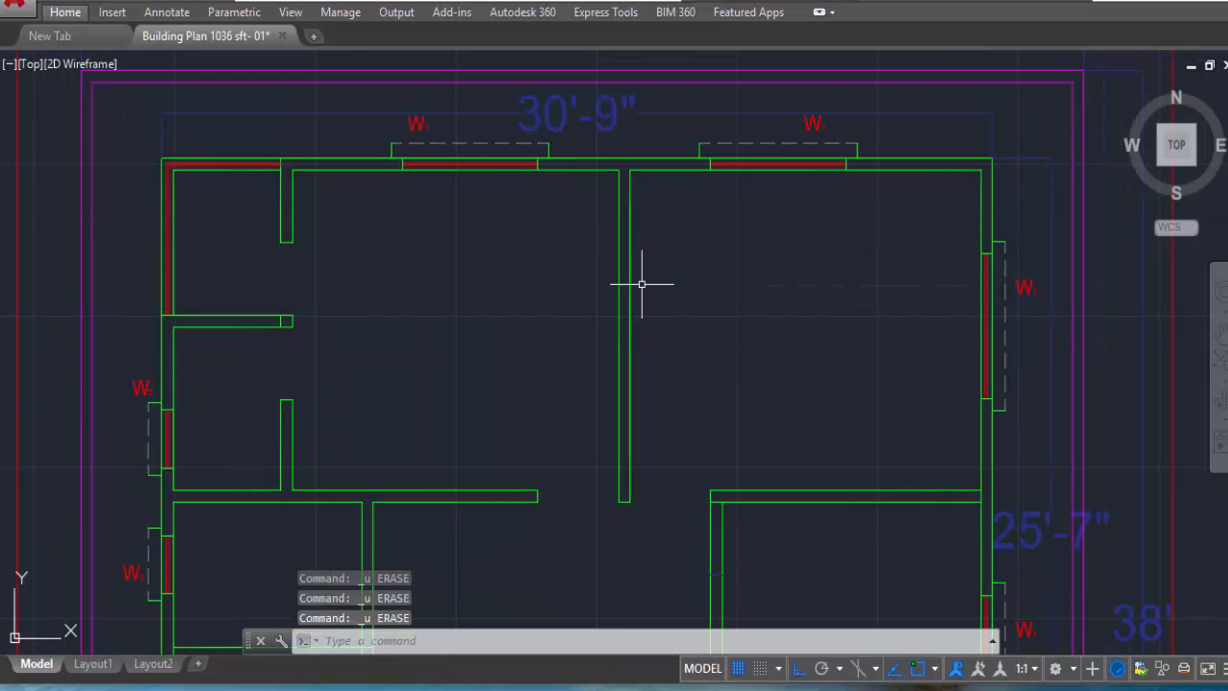
# Step: Undo the erasure of the yellow counter line in the building's lower-left room
pyautogui.hotkey('ctrl', 'z')
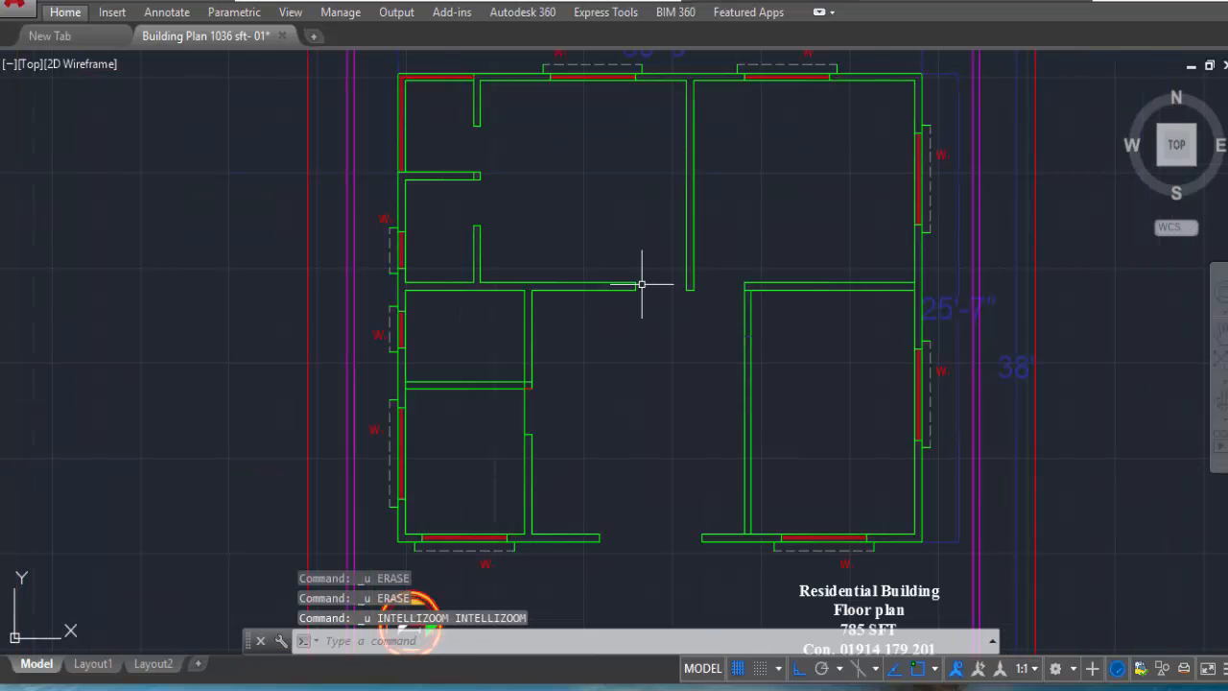
pyautogui.hotkey('ctrl', 'z')
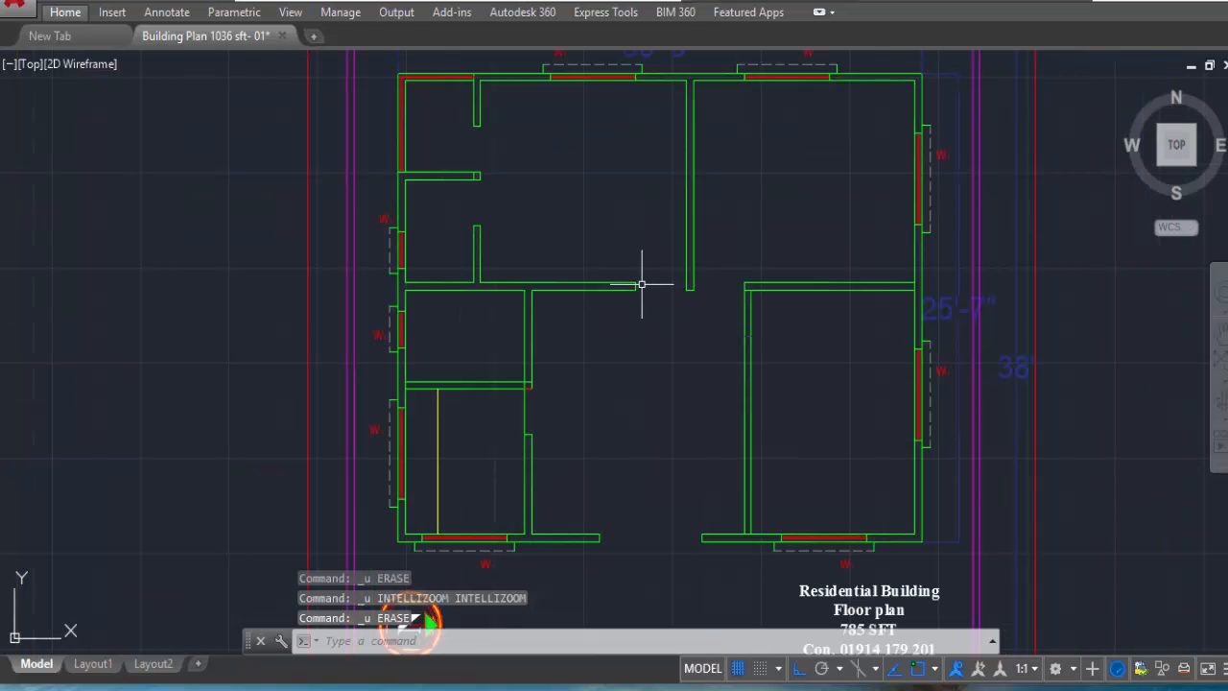
pyautogui.hotkey('ctrl', 'z')
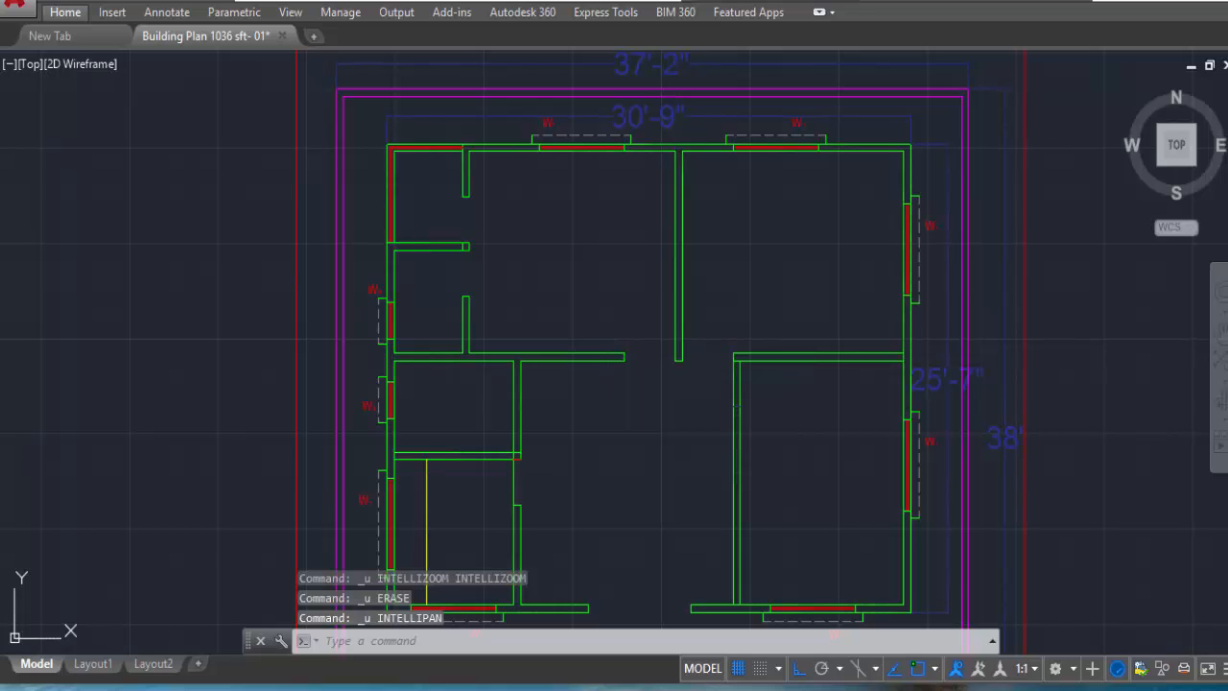
# Step: Undo the erasures of the room name and size labels for the porch, toilets, kitchen, bedrooms and drawing cum dining room
pyautogui.hotkey('ctrl', 'z')
pyautogui.hotkey('ctrl', 'z')
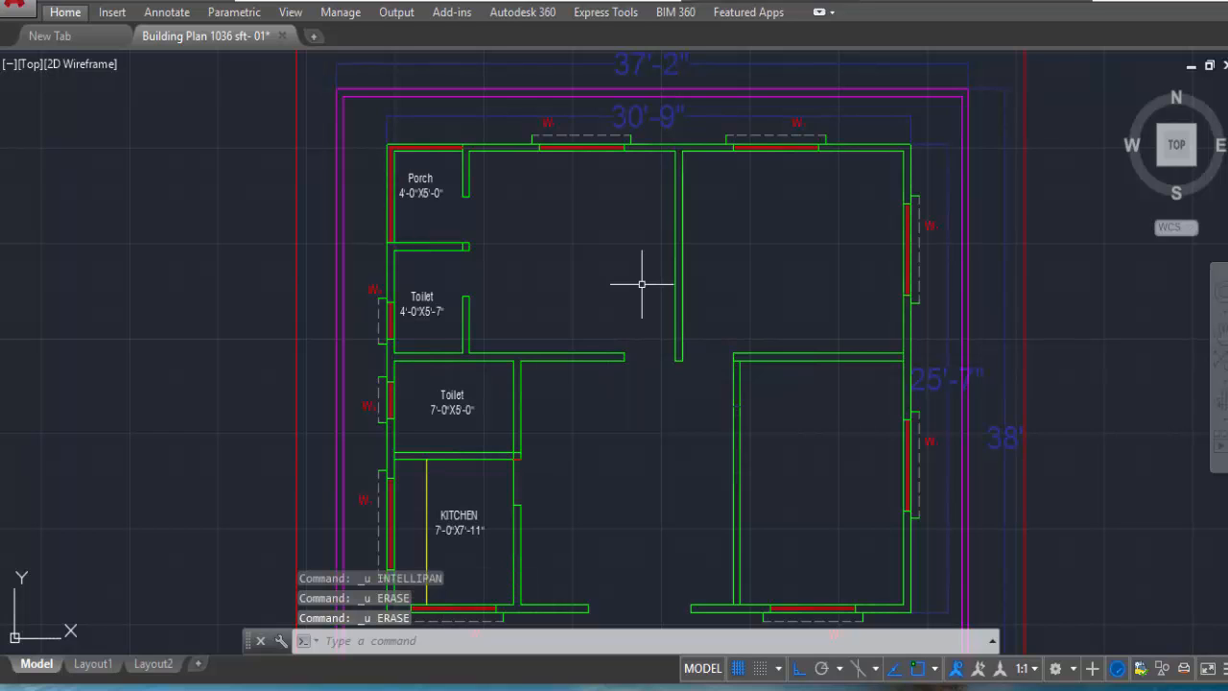
pyautogui.hotkey('ctrl', 'z')
pyautogui.hotkey('ctrl', 'z')
pyautogui.hotkey('ctrl', 'z')
pyautogui.hotkey('ctrl', 'z')
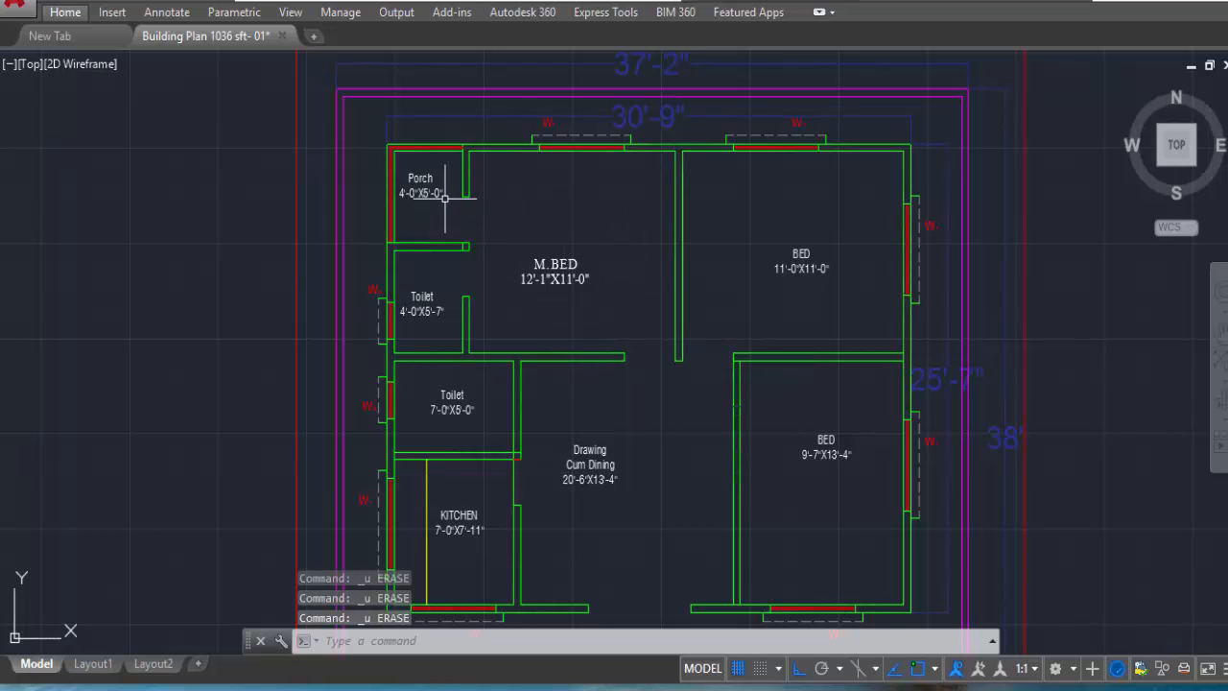
# Step: Undo the erasures of the entrance steps and the double-leaf main door on the south side of the drawing cum dining room
pyautogui.scroll(3, 444, 197)
pyautogui.scroll(-2, 435, 174)
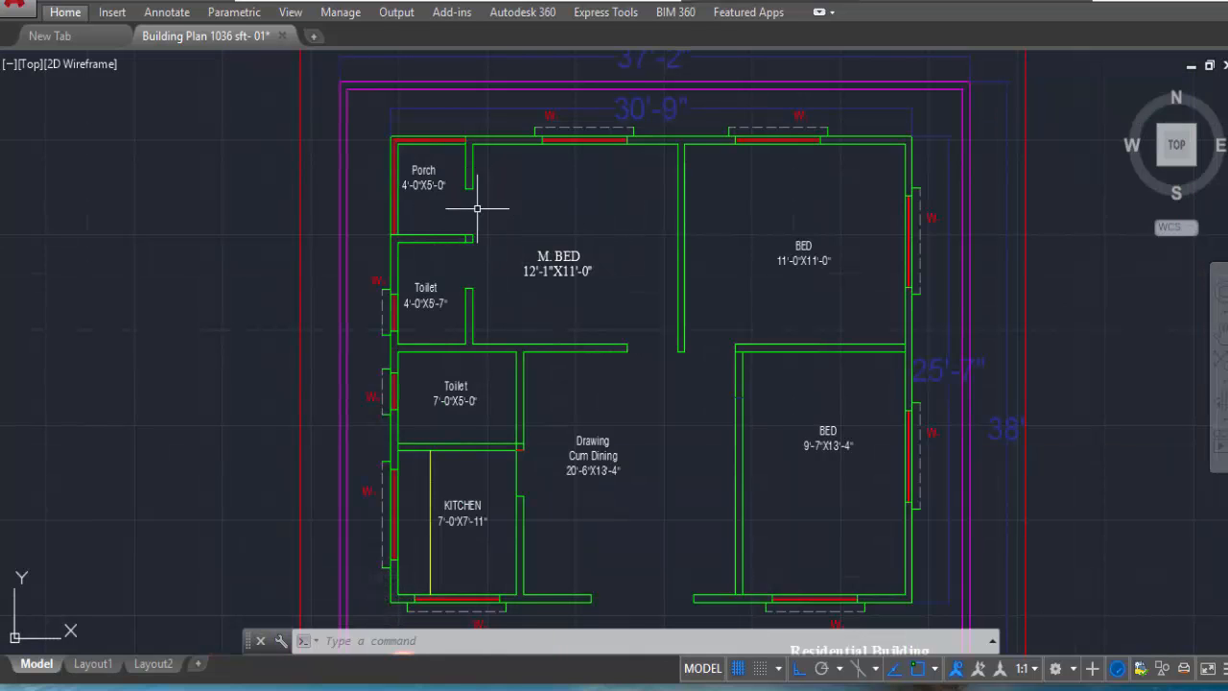
pyautogui.moveTo(559, 281); pyautogui.dragTo(571, 248, button='middle')
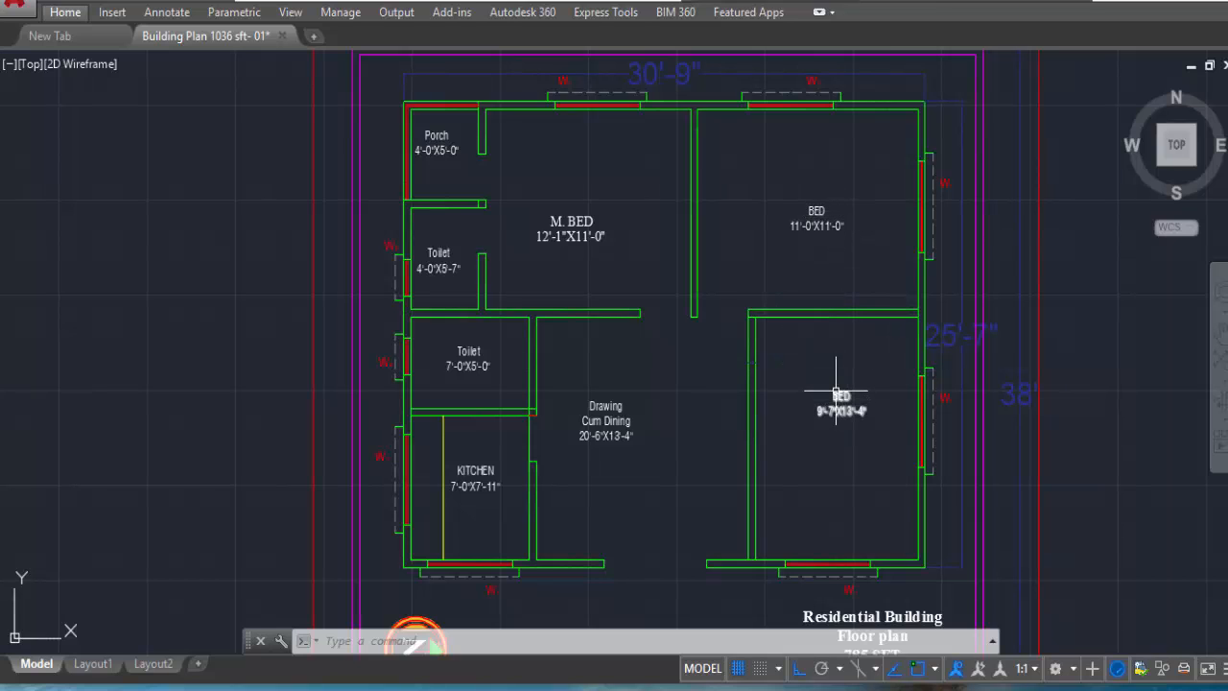
pyautogui.moveTo(835, 392)
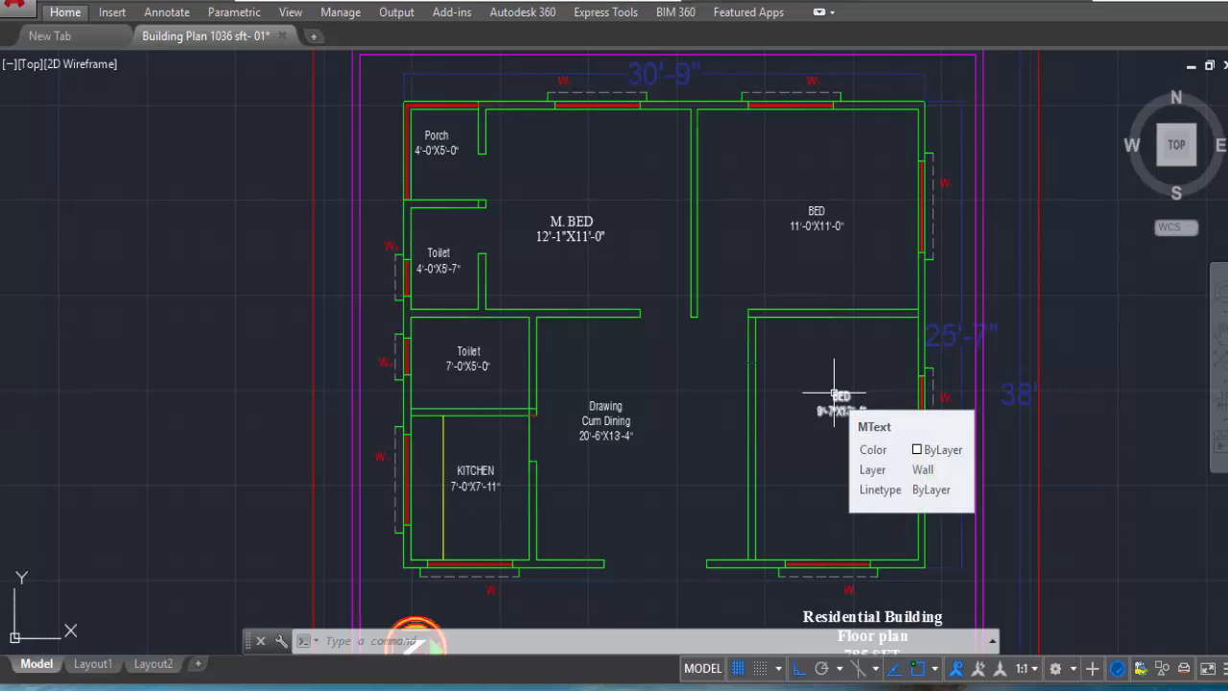
pyautogui.hotkey('ctrl', 'z')
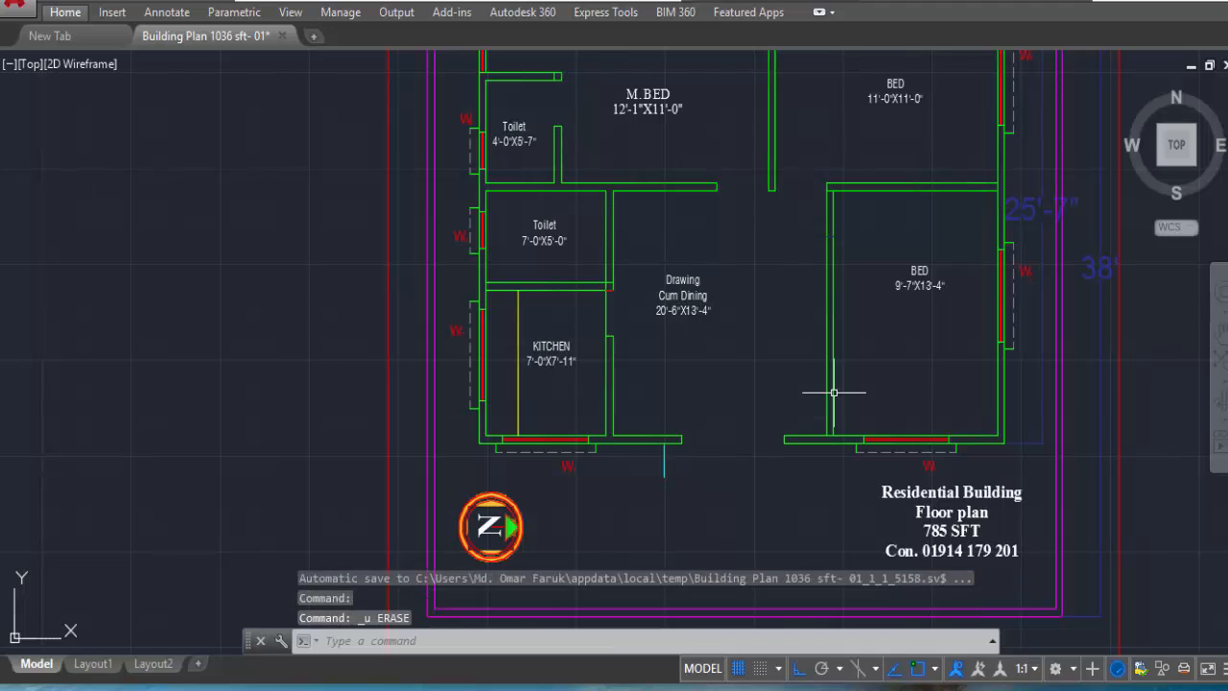
pyautogui.hotkey('ctrl', 'z')
pyautogui.hotkey('ctrl', 'z')
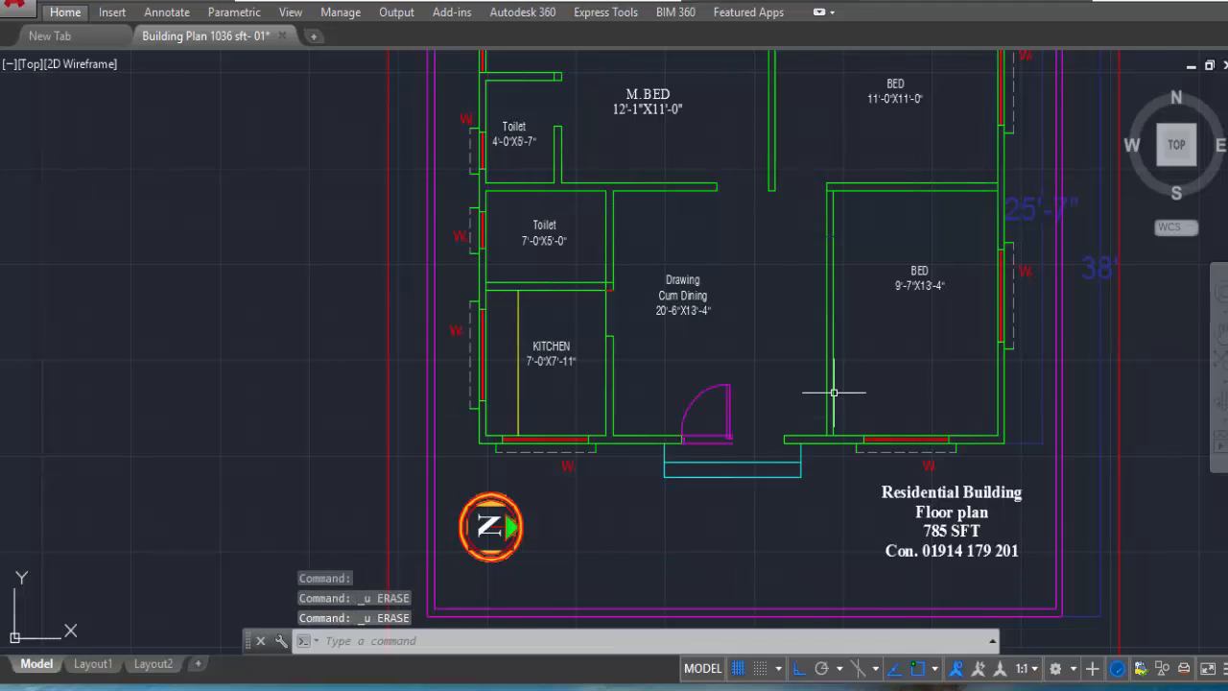
pyautogui.hotkey('ctrl', 'z')
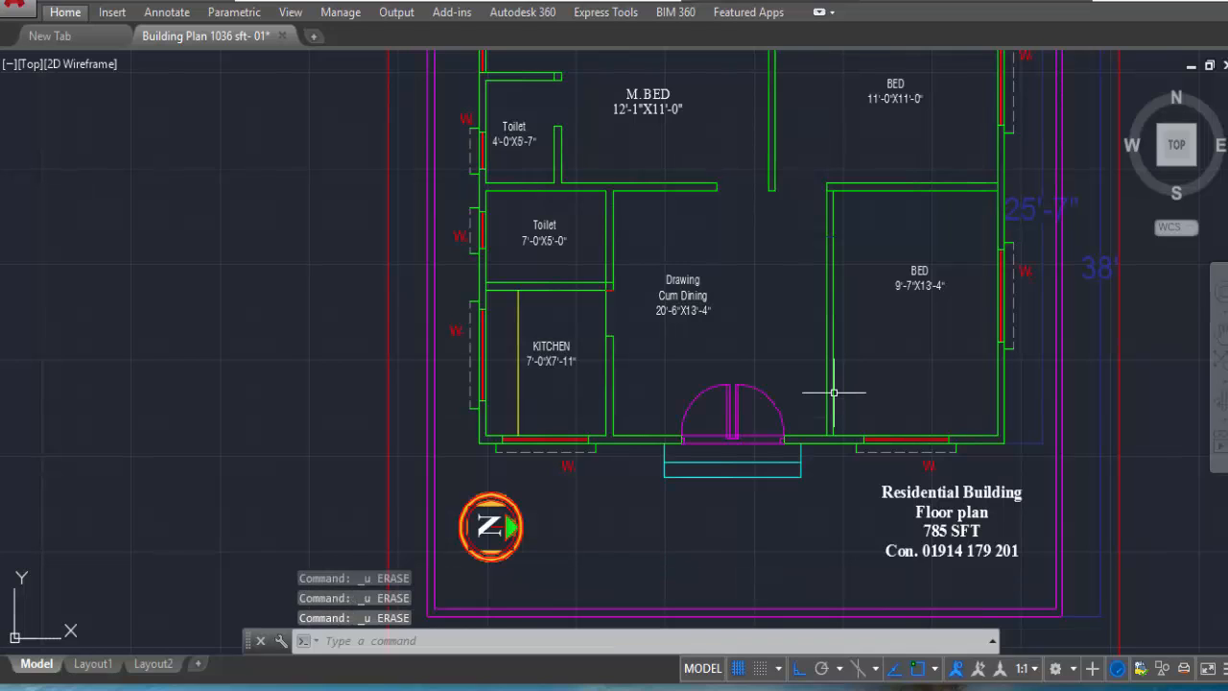
# Step: Undo the erasures of the doors to the master bedroom and the two other bedrooms
pyautogui.hotkey('ctrl', 'z')
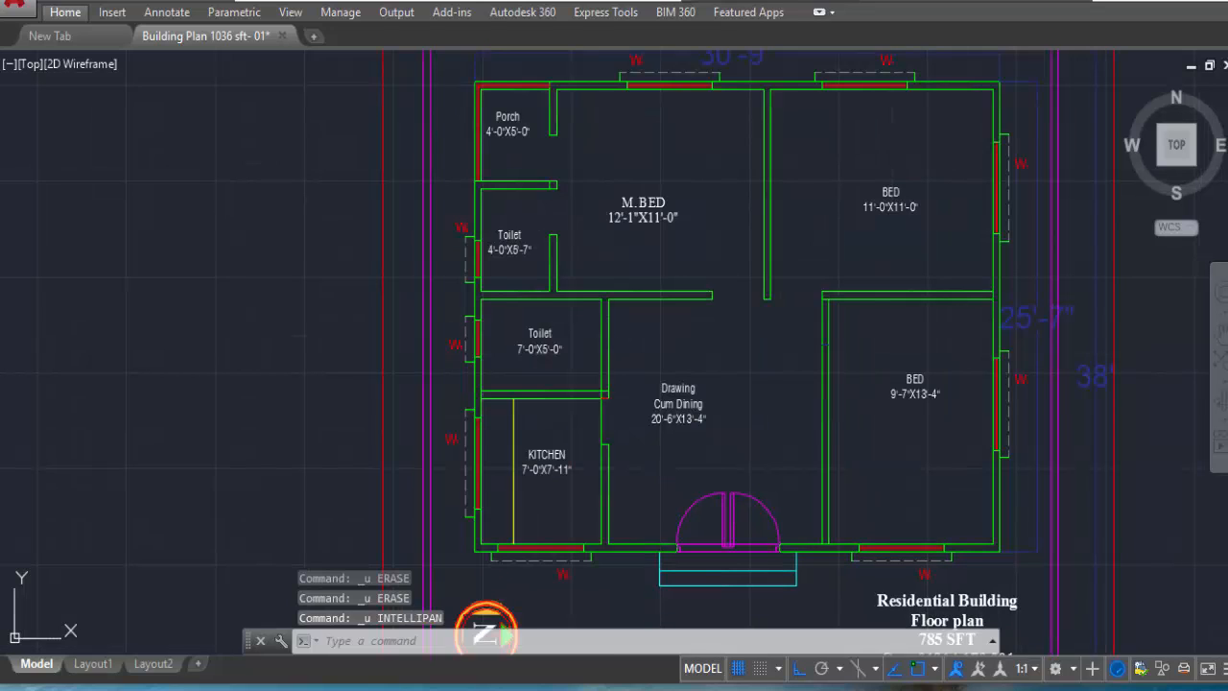
pyautogui.hotkey('ctrl', 'z')
pyautogui.hotkey('ctrl', 'z')
pyautogui.hotkey('ctrl', 'z')
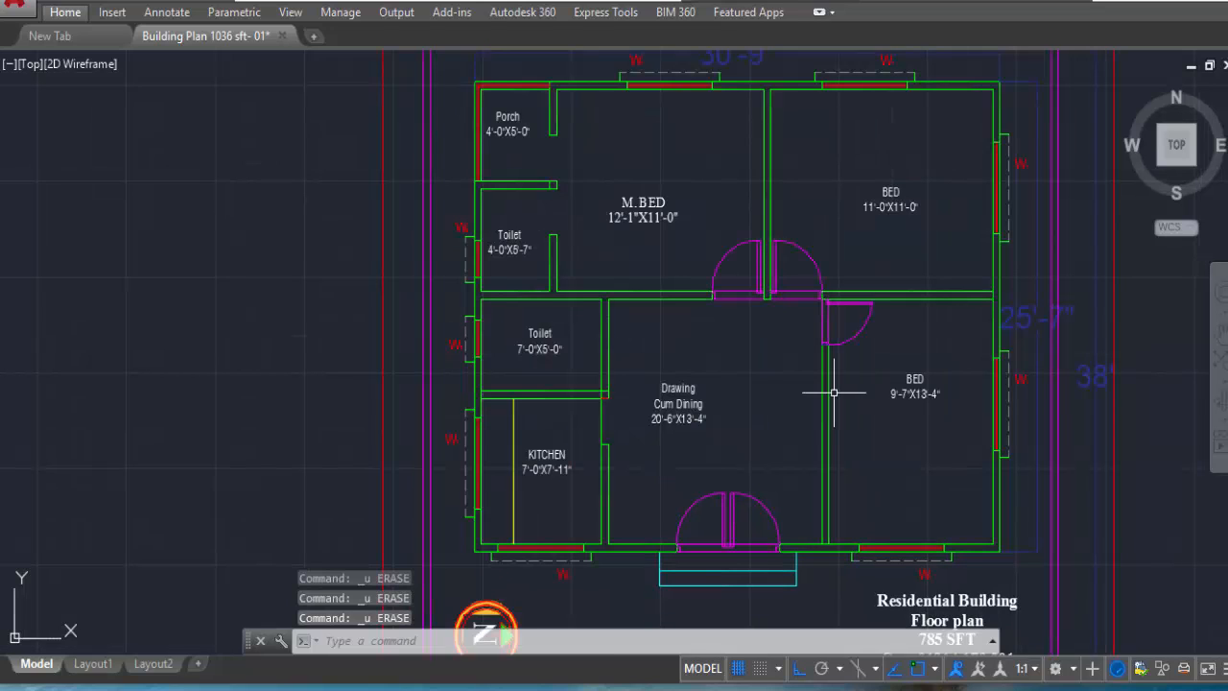
# Step: Undo the erasures of the doors to the kitchen, both toilets and the porch
pyautogui.hotkey('ctrl', 'z')
pyautogui.hotkey('ctrl', 'z')
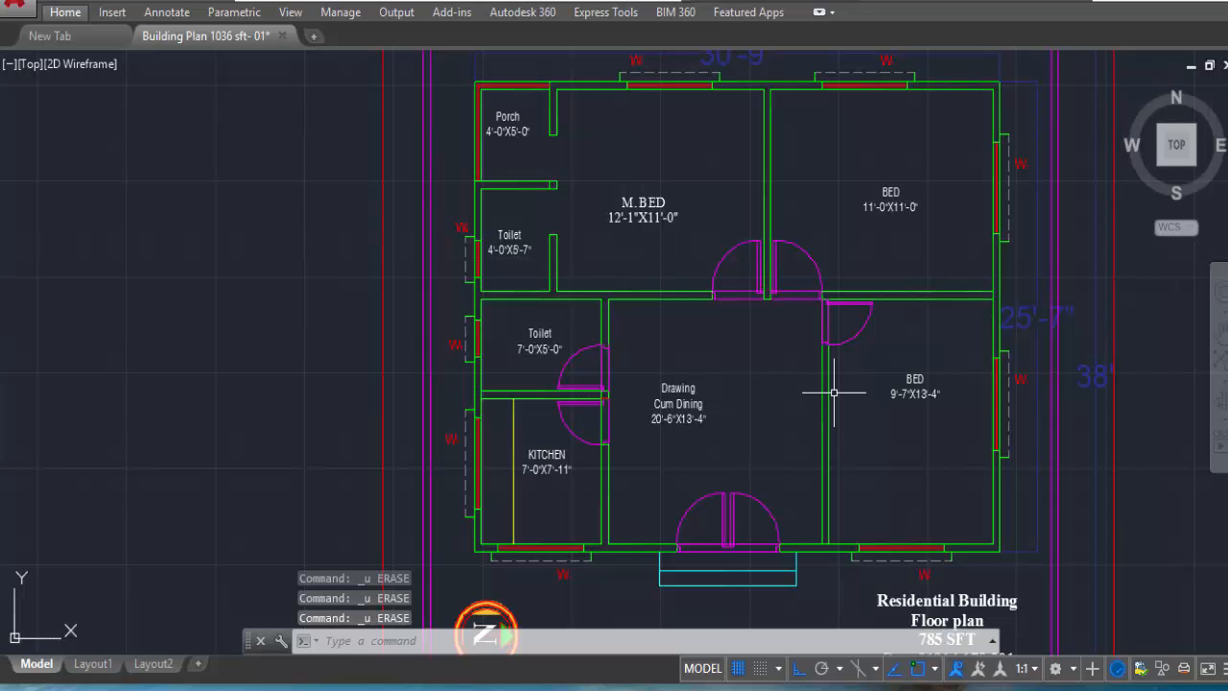
pyautogui.hotkey('ctrl', 'z')
pyautogui.hotkey('ctrl', 'z')
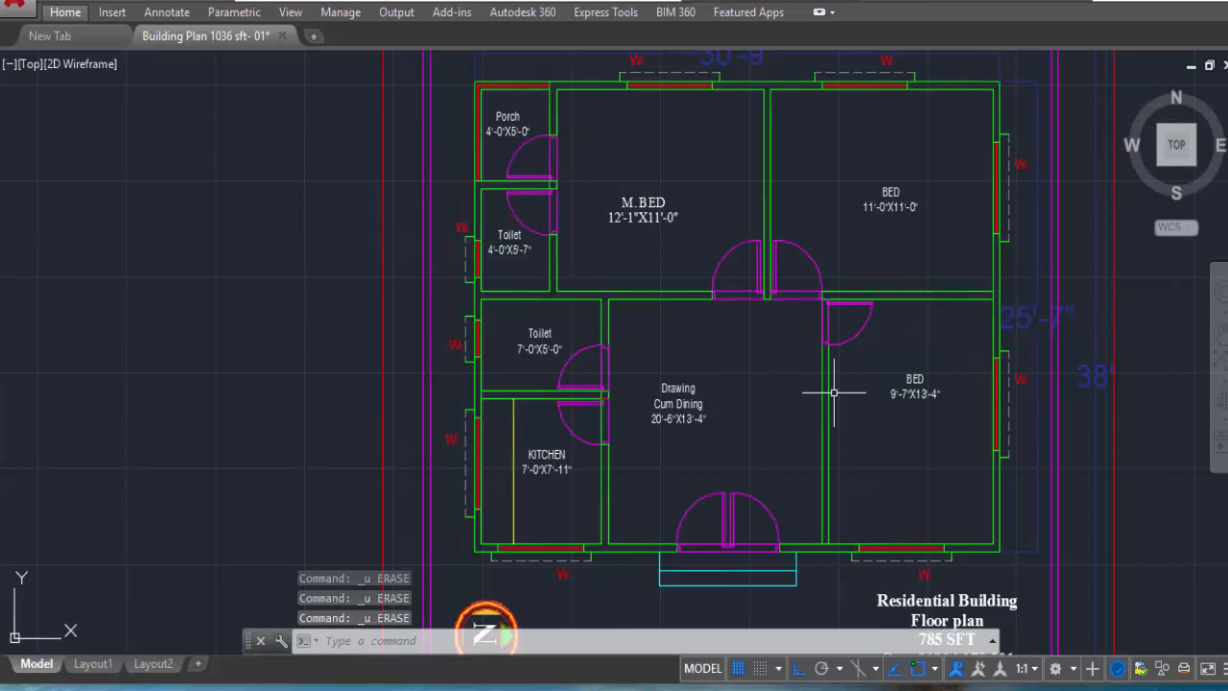
# Step: Undo the erasures of the porch plant, the fixtures in both toilets, and the kitchen sink and stove
pyautogui.scroll(-2, 834, 393)
pyautogui.moveTo(831, 279); pyautogui.dragTo(783, 290, button='middle')
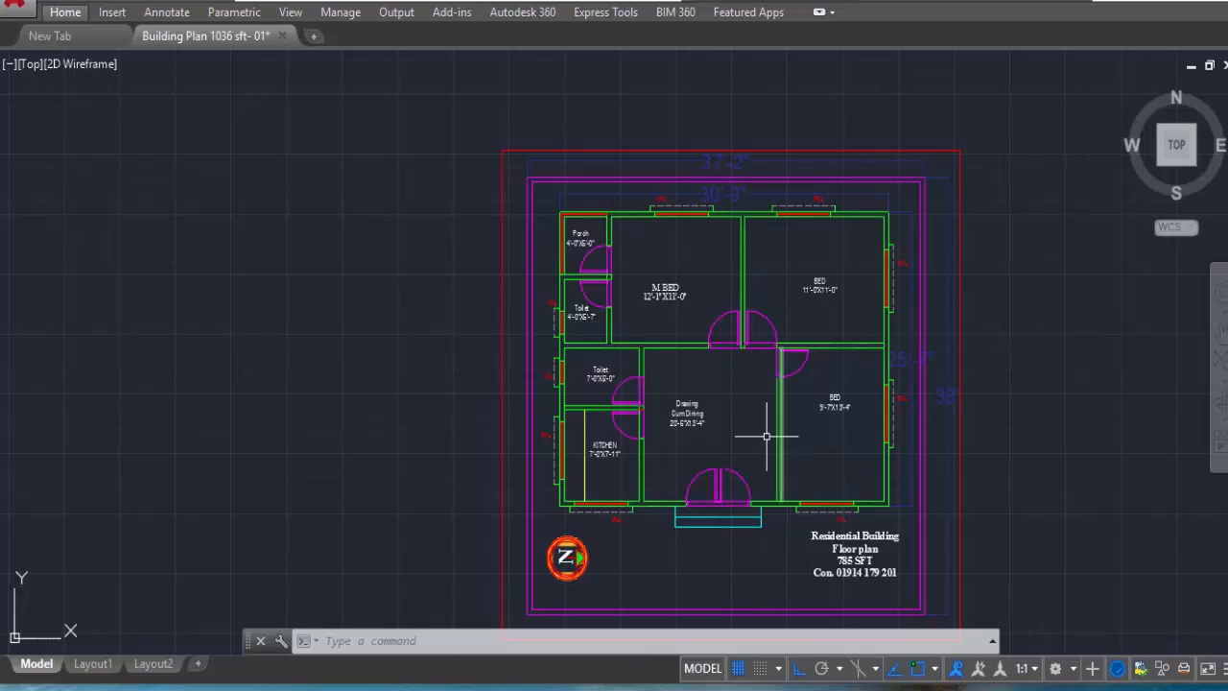
pyautogui.scroll(2, 681, 426)
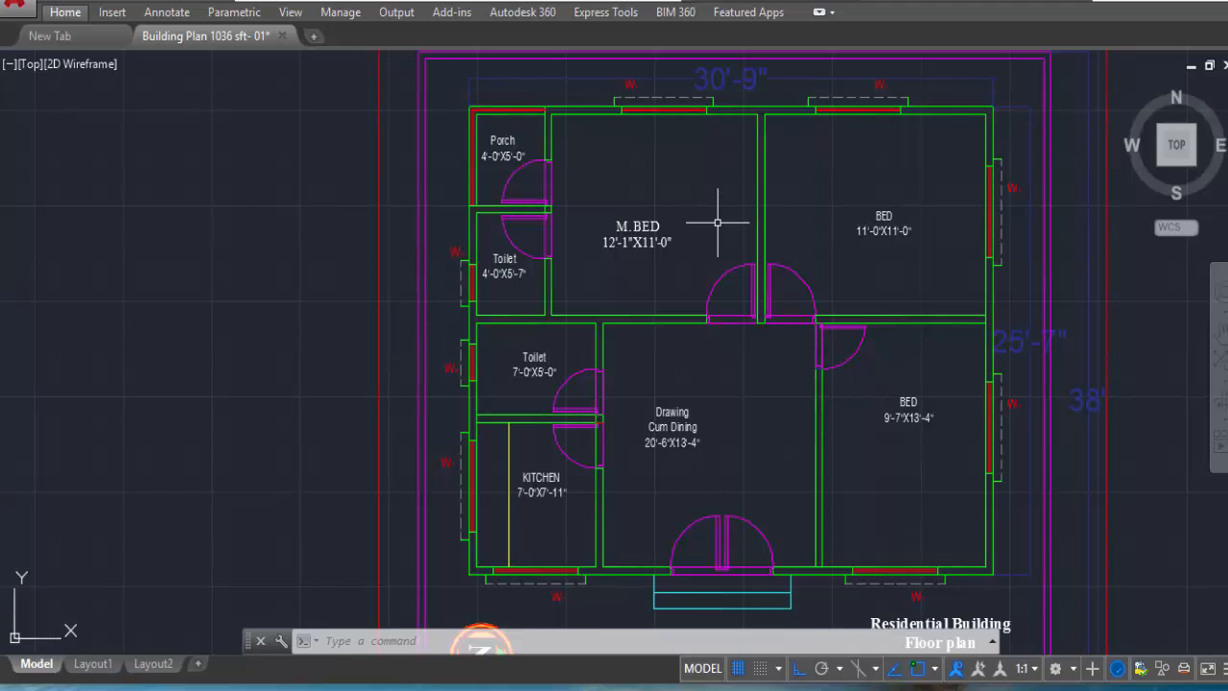
pyautogui.moveTo(638, 223); pyautogui.dragTo(718, 222, button='middle')
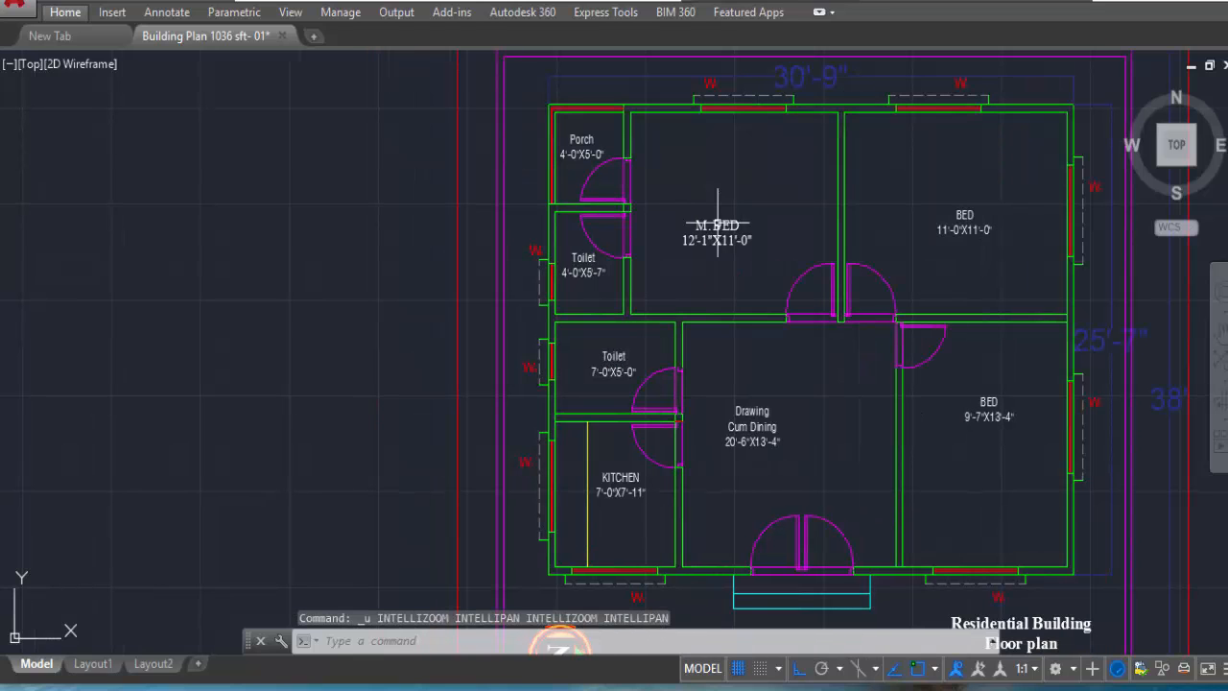
pyautogui.hotkey('ctrl', 'z')
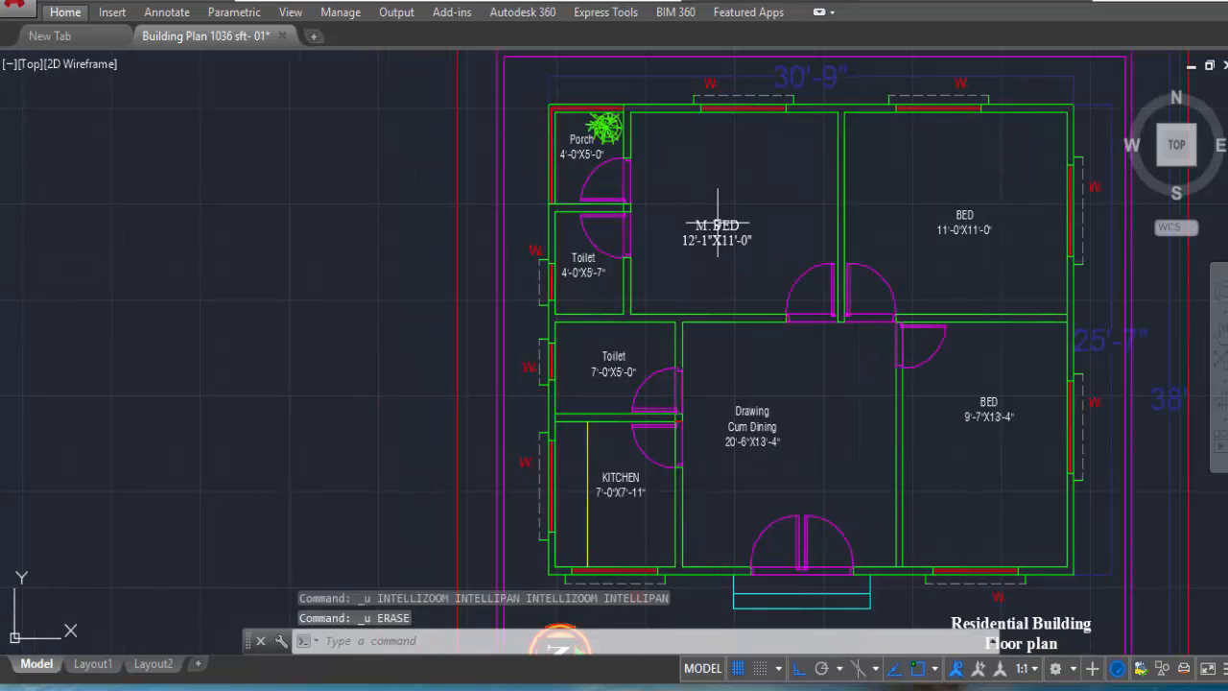
pyautogui.hotkey('ctrl', 'z')
pyautogui.hotkey('ctrl', 'z')
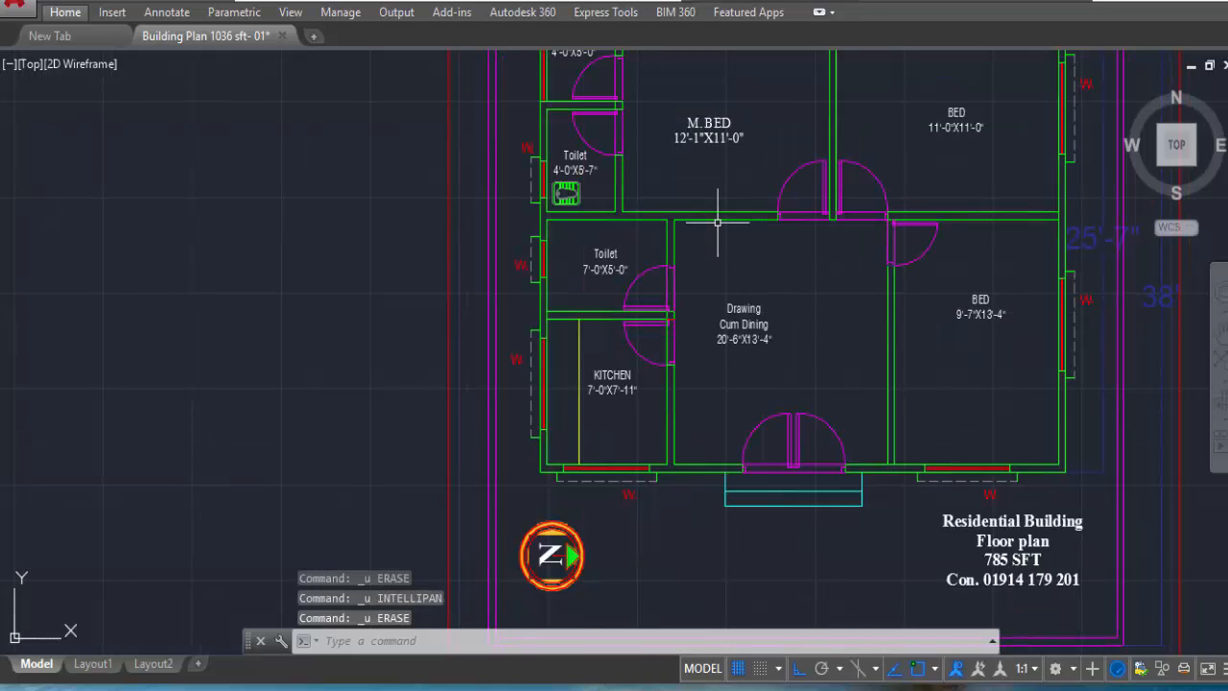
pyautogui.hotkey('ctrl', 'z')
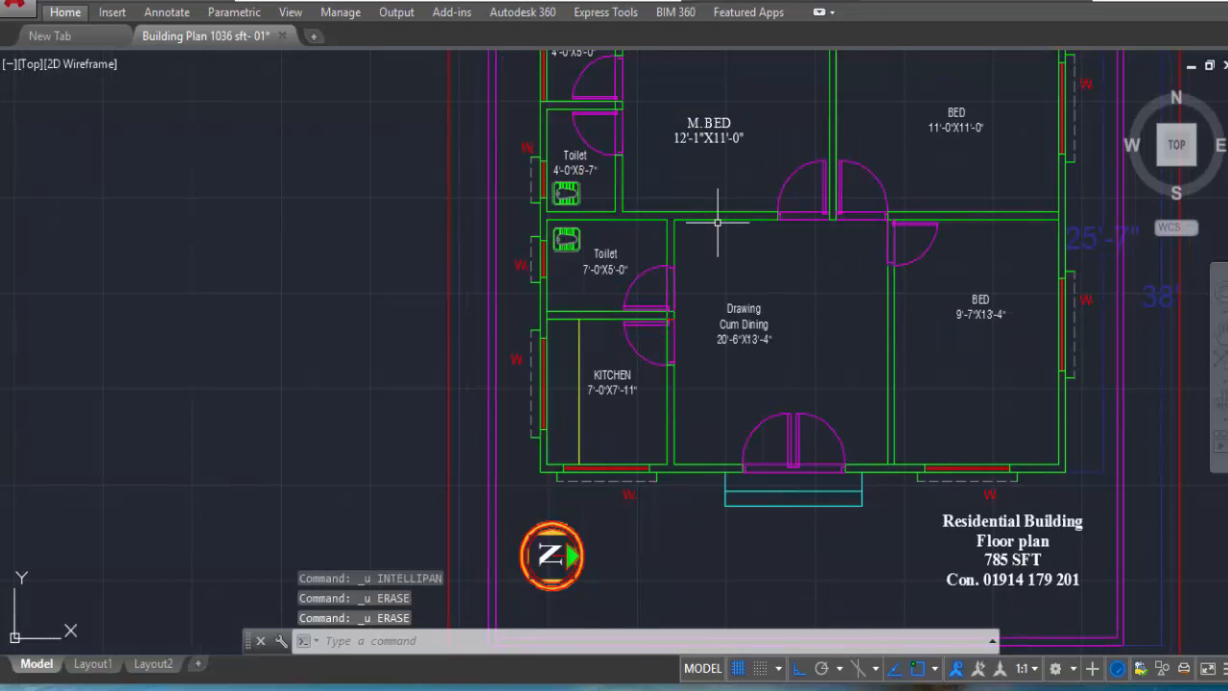
pyautogui.hotkey('ctrl', 'z')
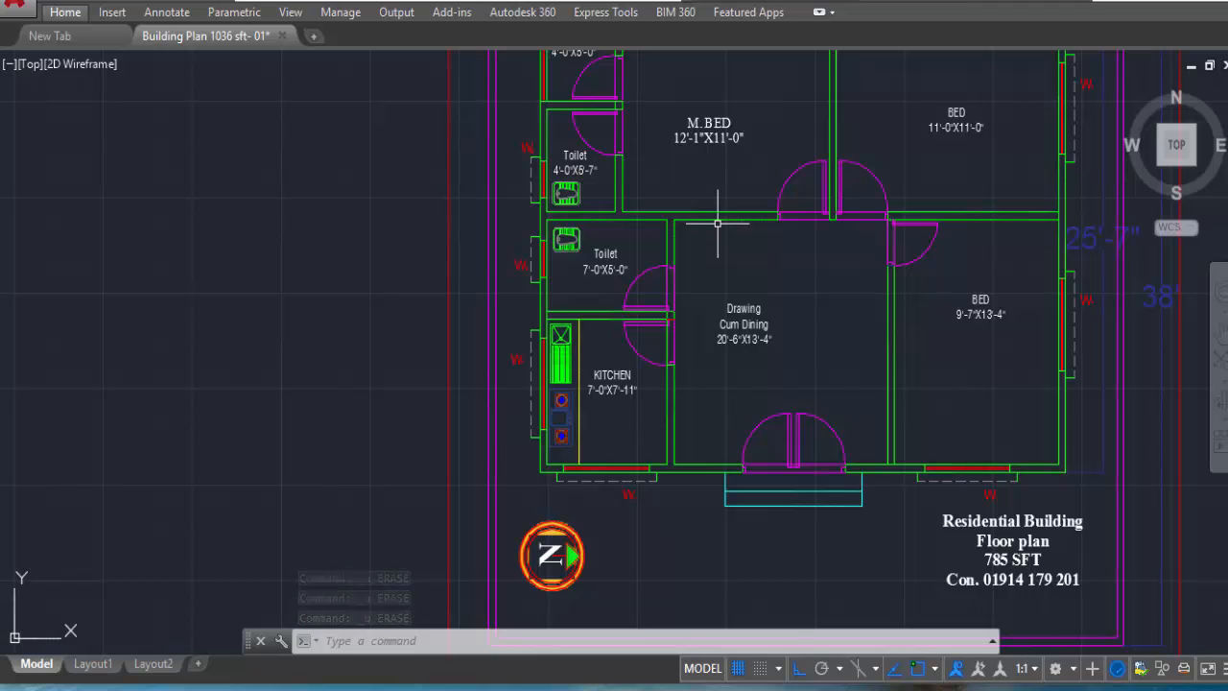
# Step: Undo the erasures of the sofas, the dining table set and the furniture in the two east bedrooms
pyautogui.hotkey('ctrl', 'z')
pyautogui.hotkey('ctrl', 'z')
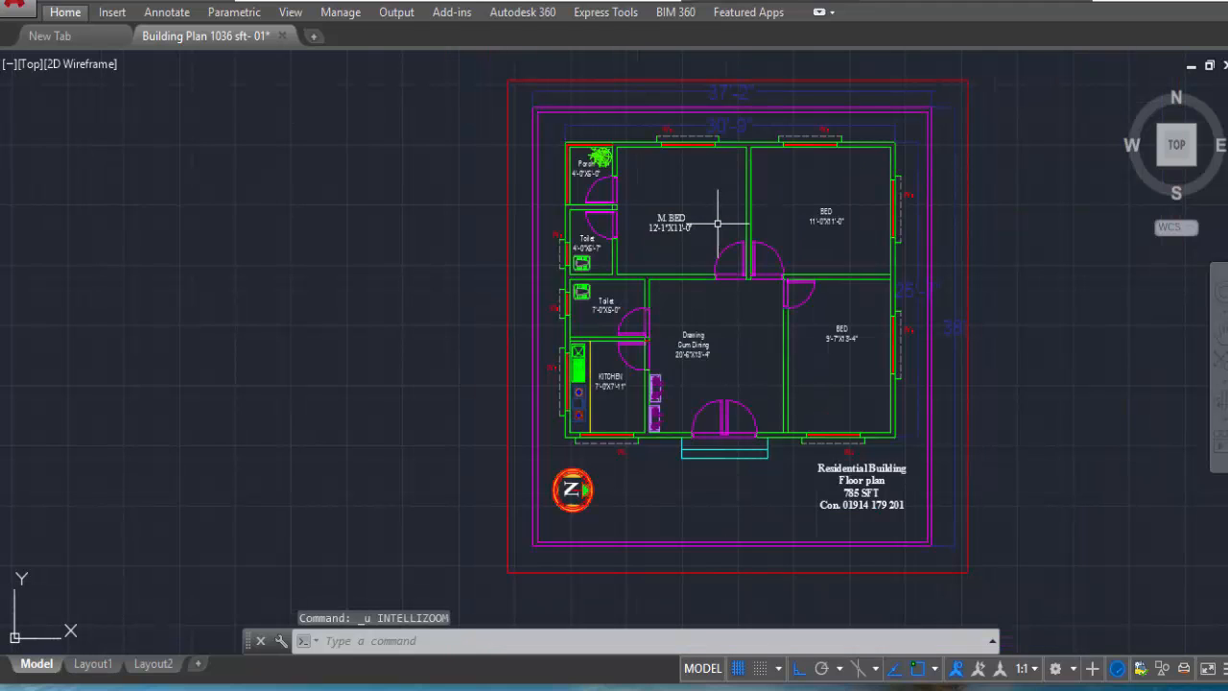
pyautogui.hotkey('ctrl', 'z')
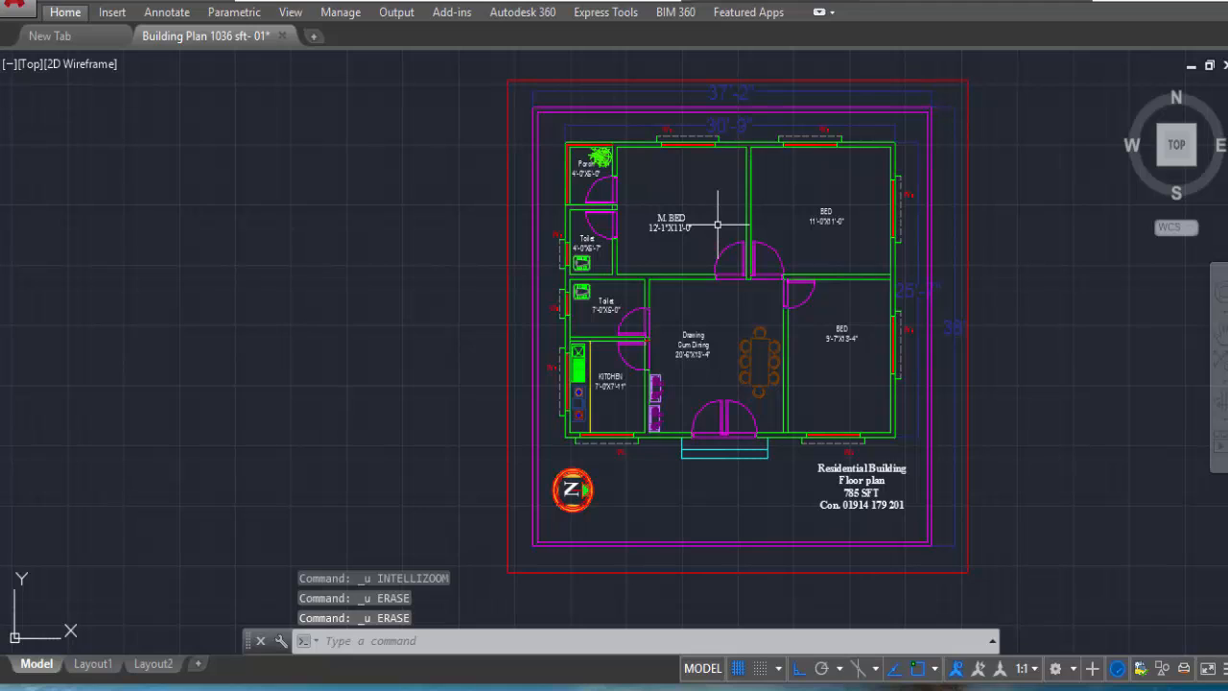
pyautogui.hotkey('ctrl', 'z')
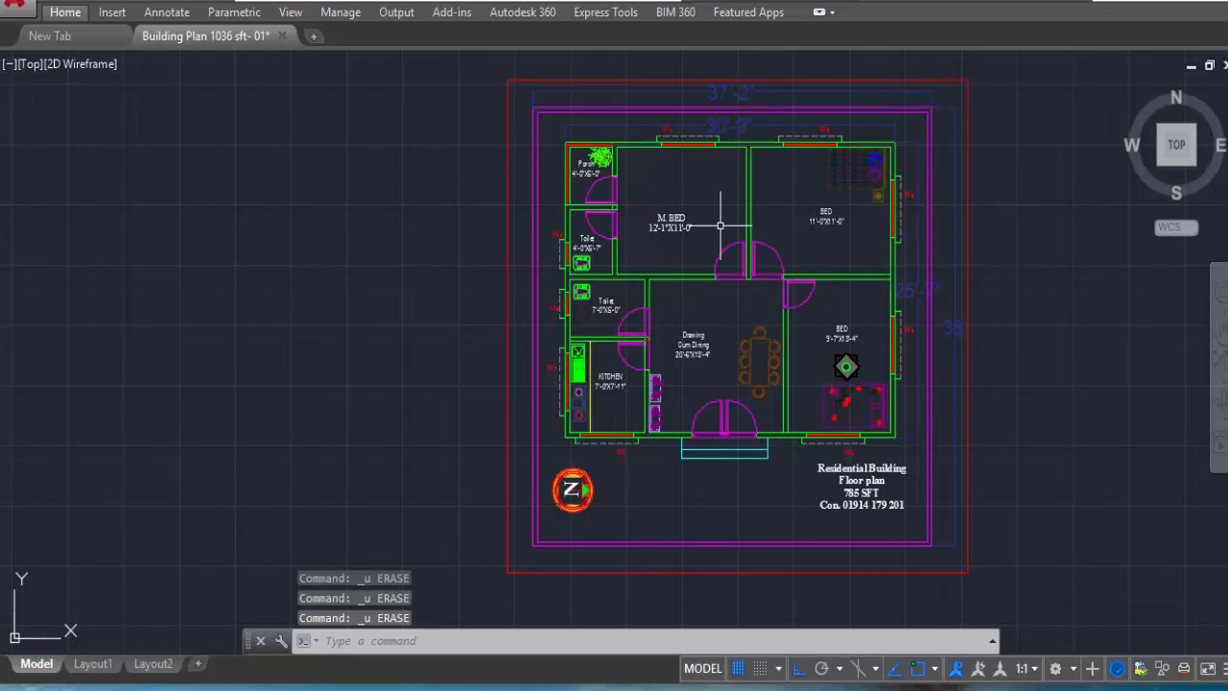
# Step: Undo the erasures of the star-shaped decorative item and the bed in the master bedroom
pyautogui.hotkey('ctrl', 'z')
pyautogui.hotkey('ctrl', 'z')
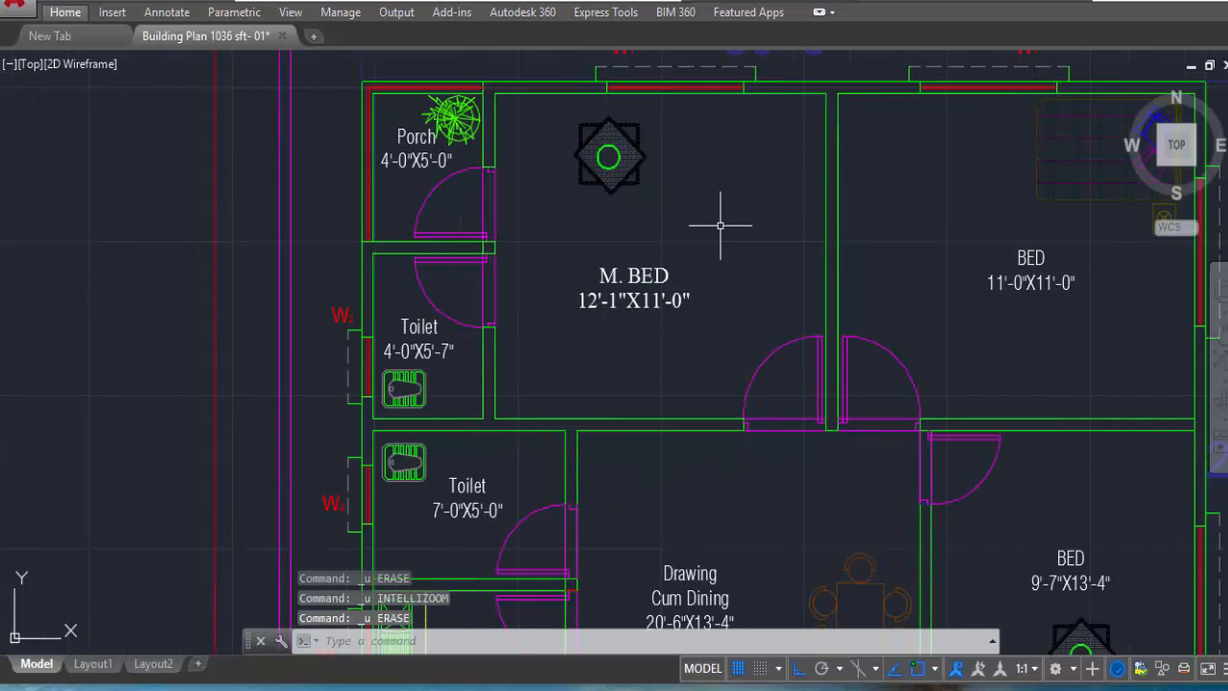
pyautogui.hotkey('ctrl', 'z')
pyautogui.hotkey('ctrl', 'z')
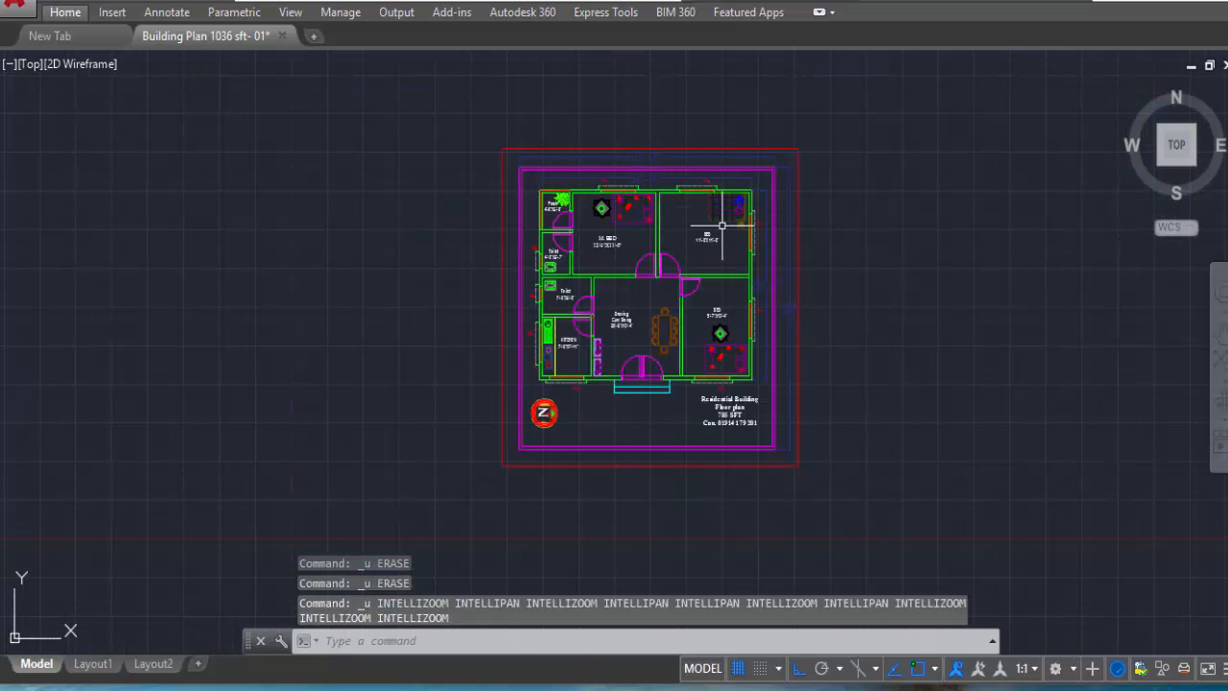
pyautogui.scroll(7, 678, 238)
pyautogui.scroll(-5, 727, 273)
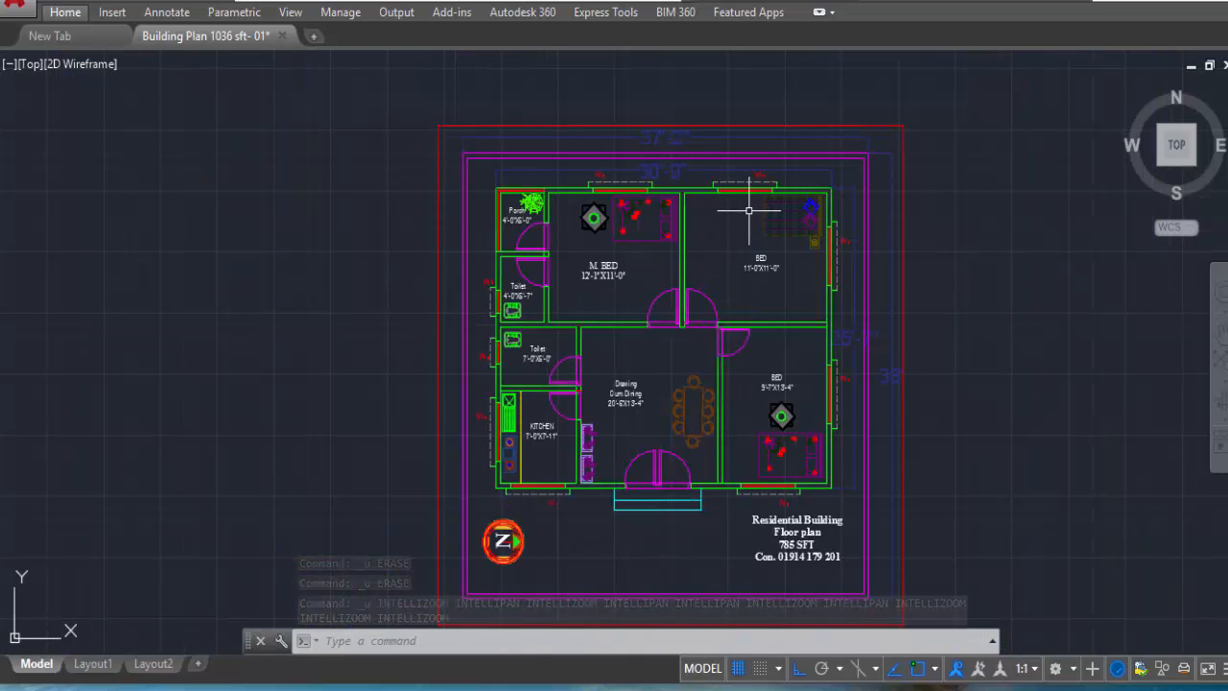
pyautogui.scroll(2, 719, 186)
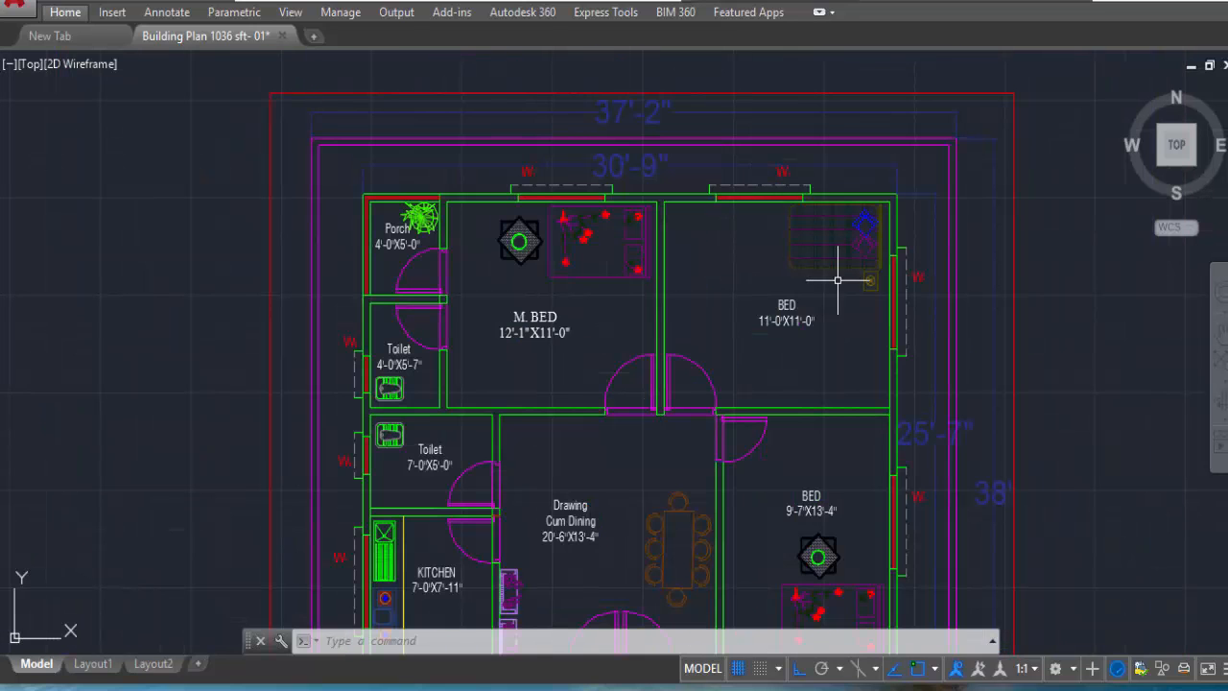
# Step: Examine the overall and building dimensions along the upper and right sides of the completed floor plan
pyautogui.scroll(-2, 844, 288)
pyautogui.scroll(2, 911, 403)
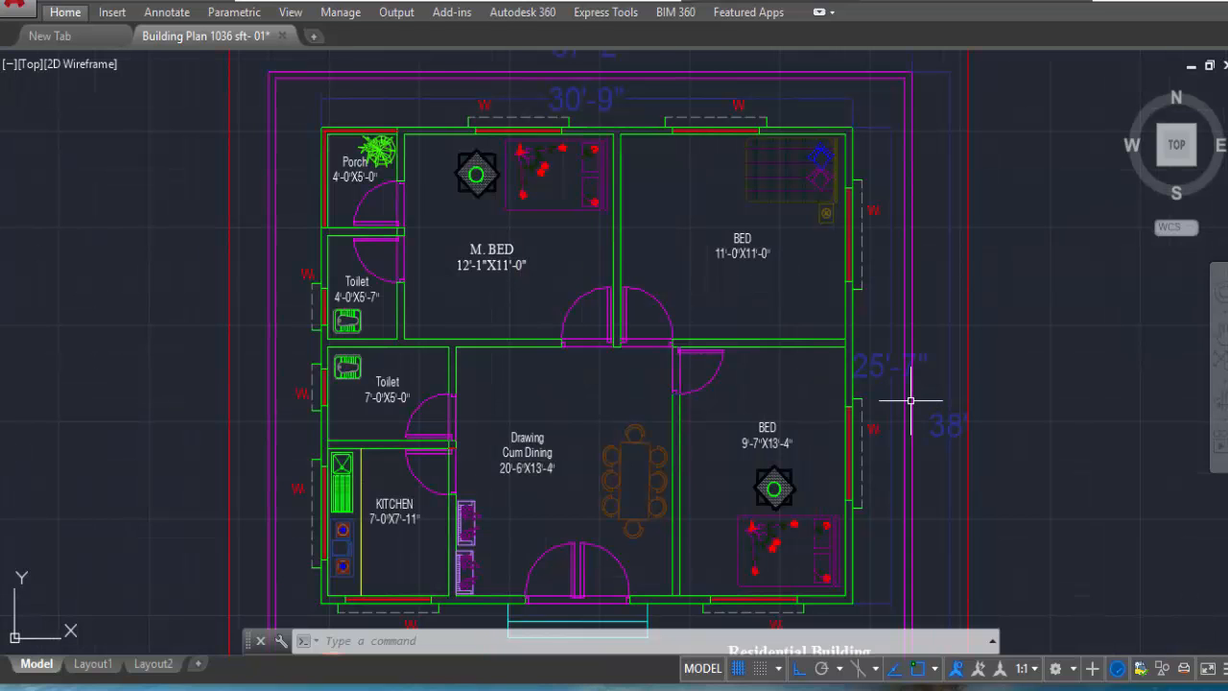
pyautogui.moveTo(576, 146); pyautogui.dragTo(589, 182, button='middle')
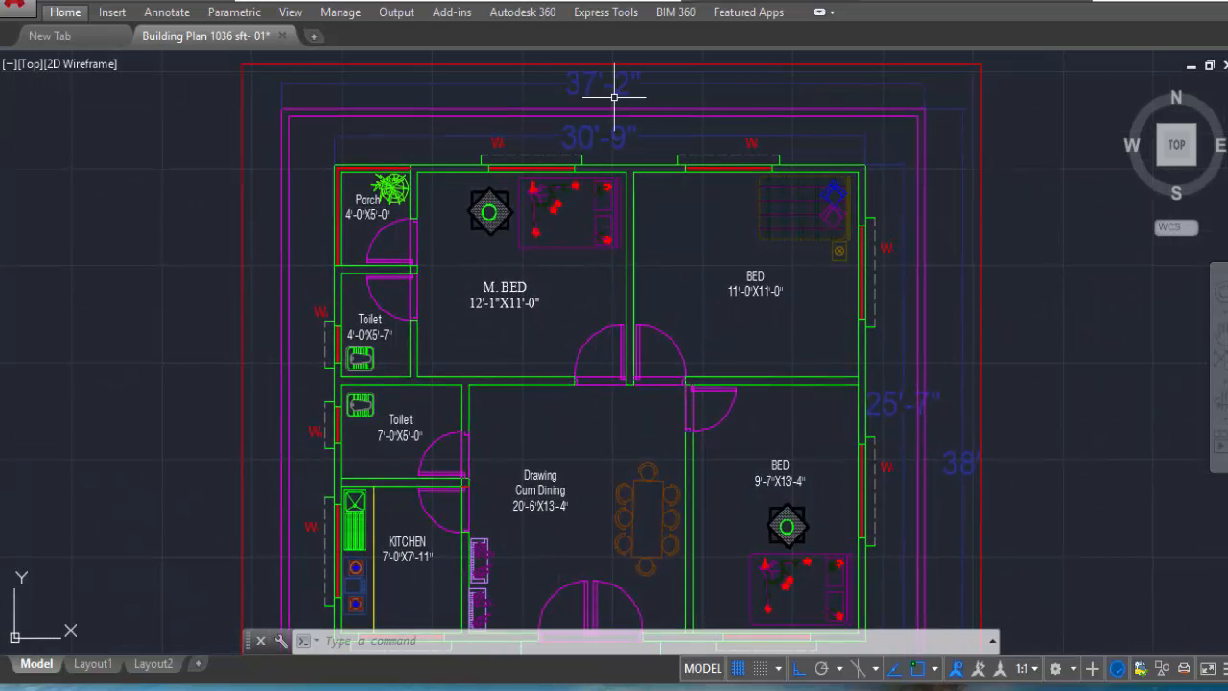
pyautogui.scroll(-2, 614, 151)
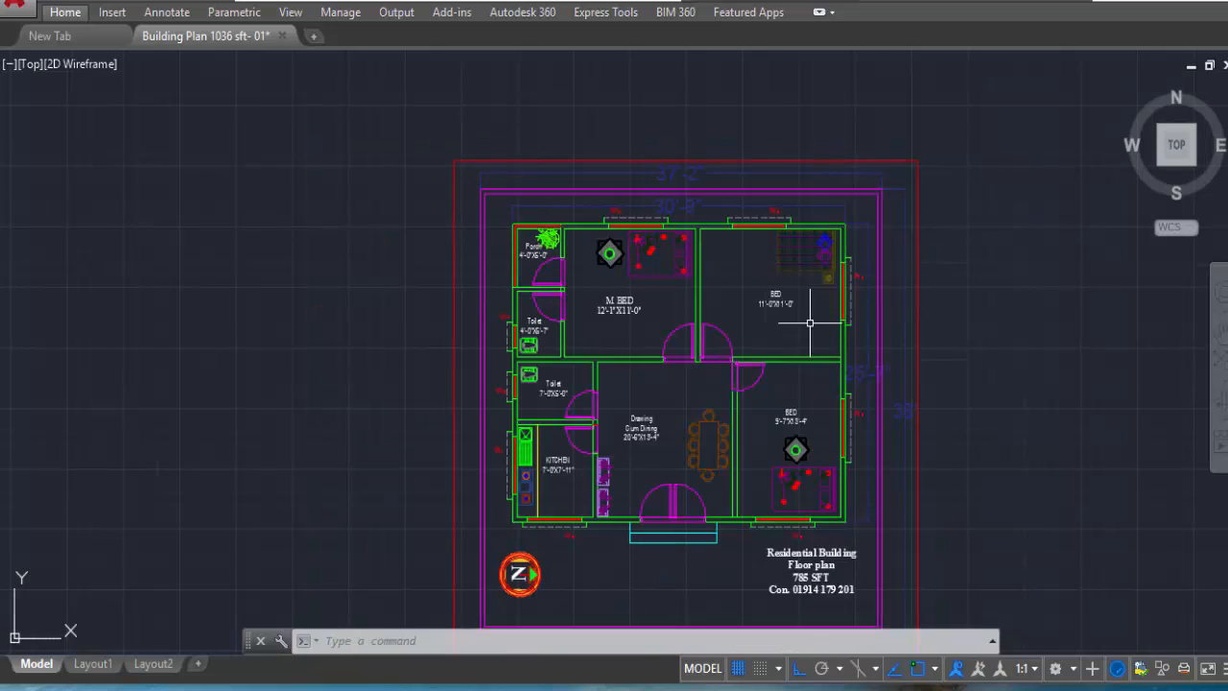
pyautogui.scroll(4, 891, 381)
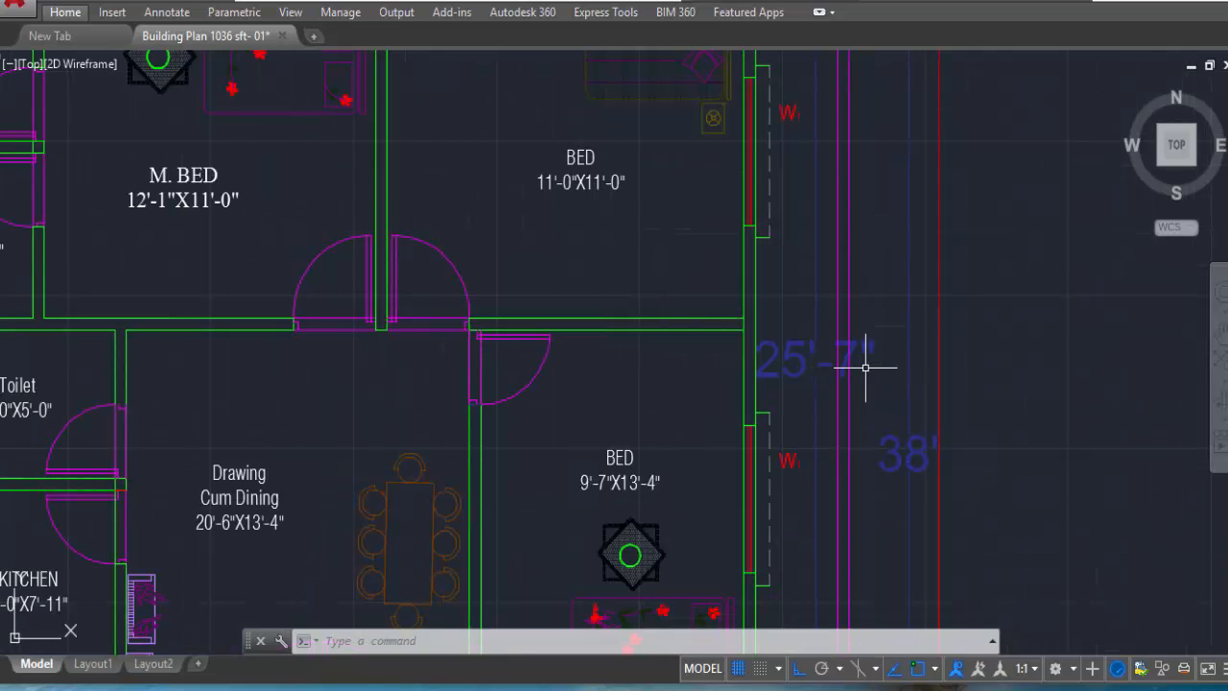
pyautogui.scroll(-2, 866, 359)
pyautogui.scroll(-1, 730, 322)
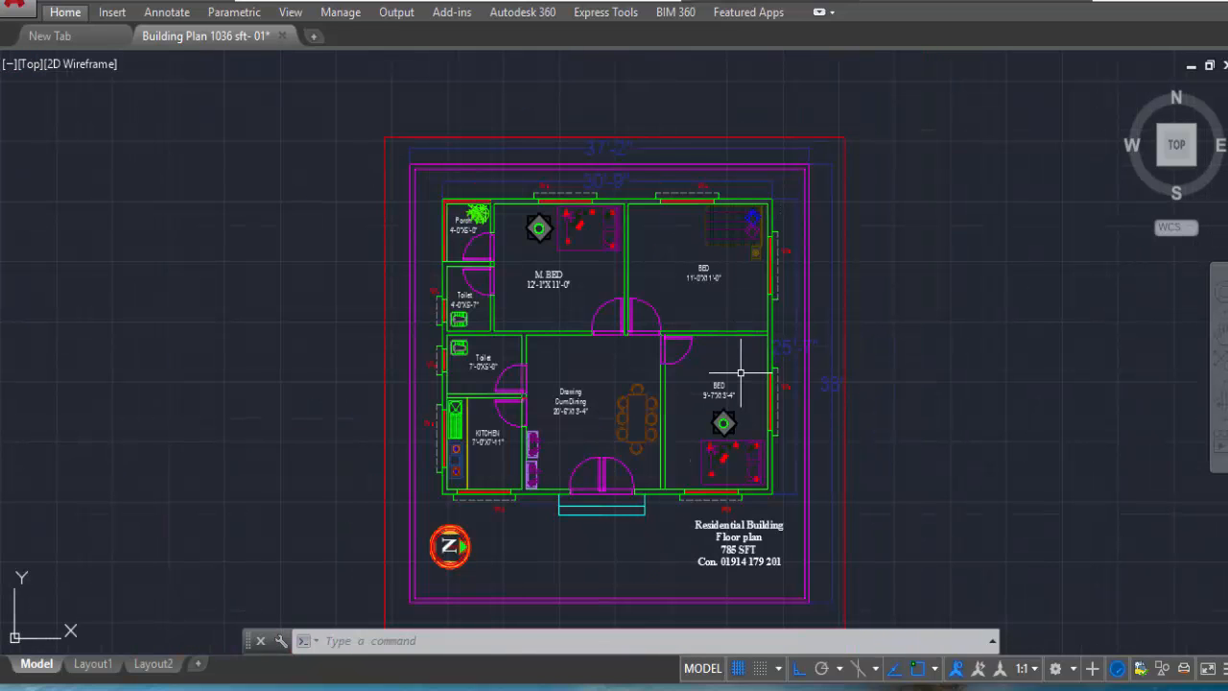
pyautogui.scroll(-1, 748, 375)
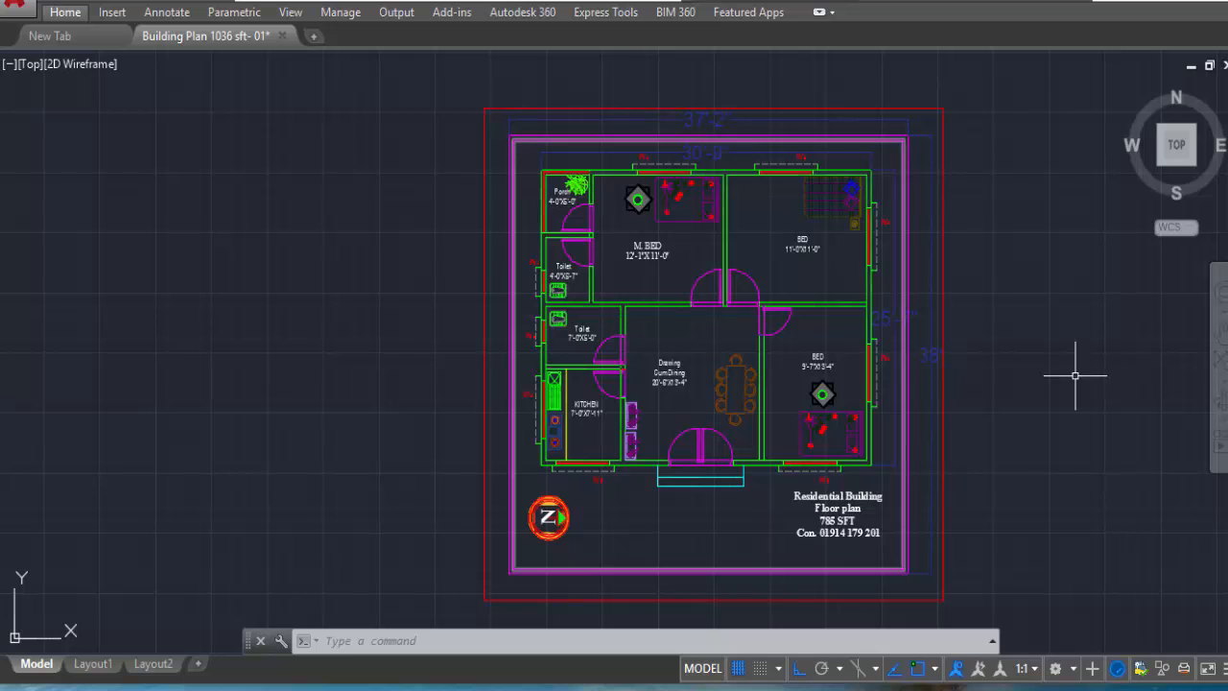
# Step: Review the completed floor plan as a whole and up close, including the bedrooms, dining area, toilets, kitchen and title text
pyautogui.scroll(2, 866, 219)
pyautogui.scroll(-2, 867, 269)
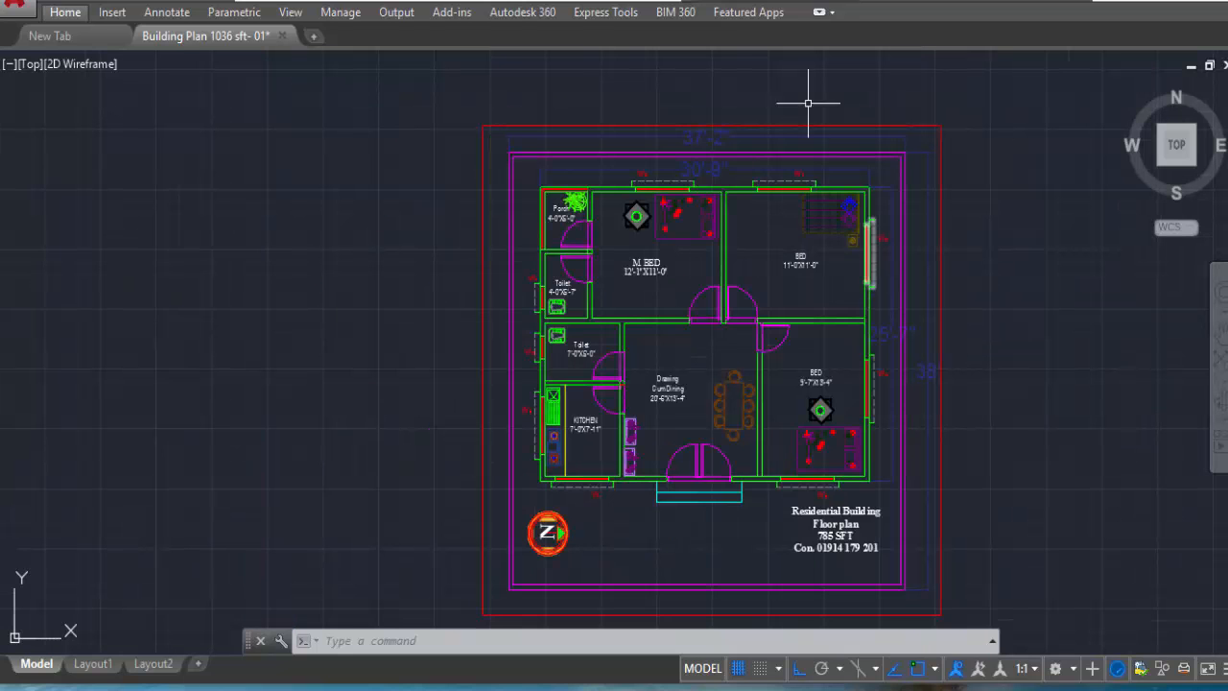
pyautogui.scroll(2, 757, 124)
pyautogui.scroll(-2, 805, 352)
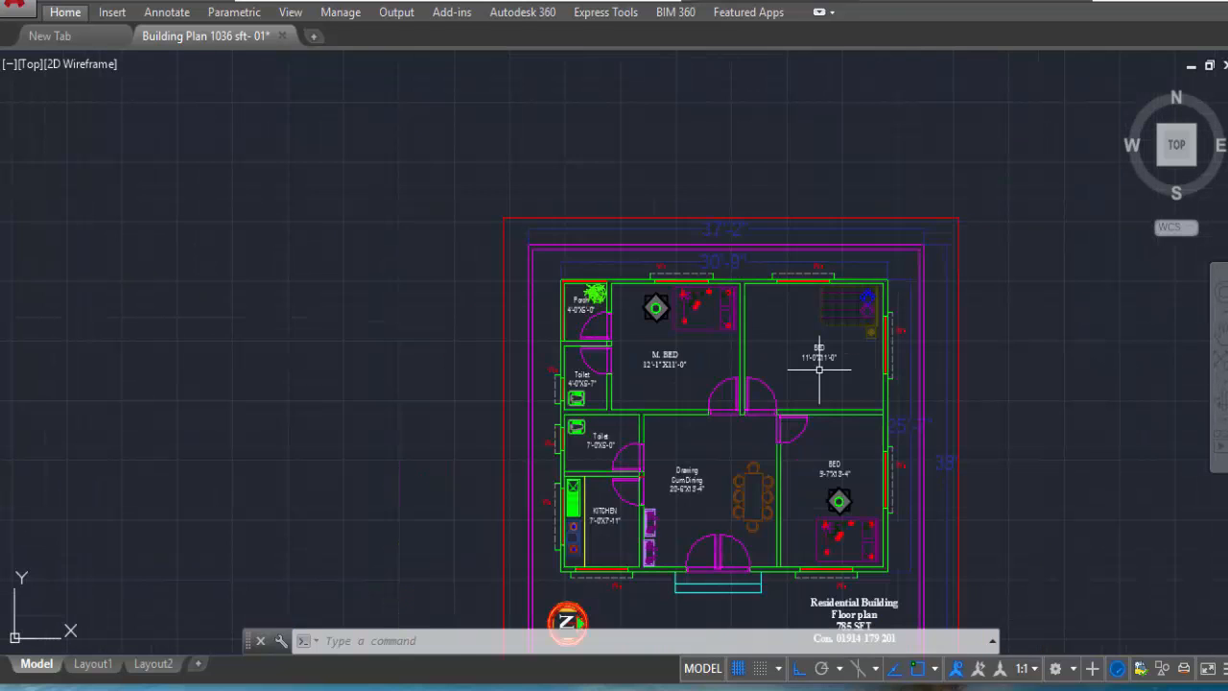
pyautogui.scroll(-2, 820, 368)
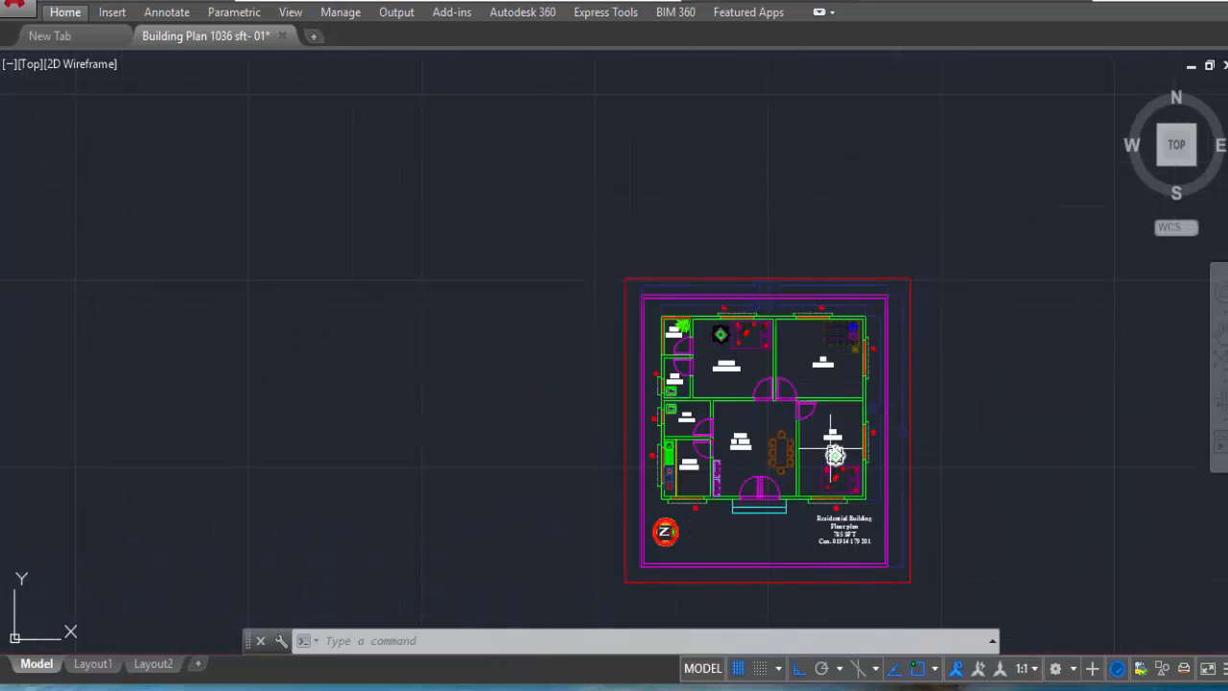
pyautogui.moveTo(835, 452); pyautogui.dragTo(836, 403, button='middle')
pyautogui.scroll(4, 864, 330)
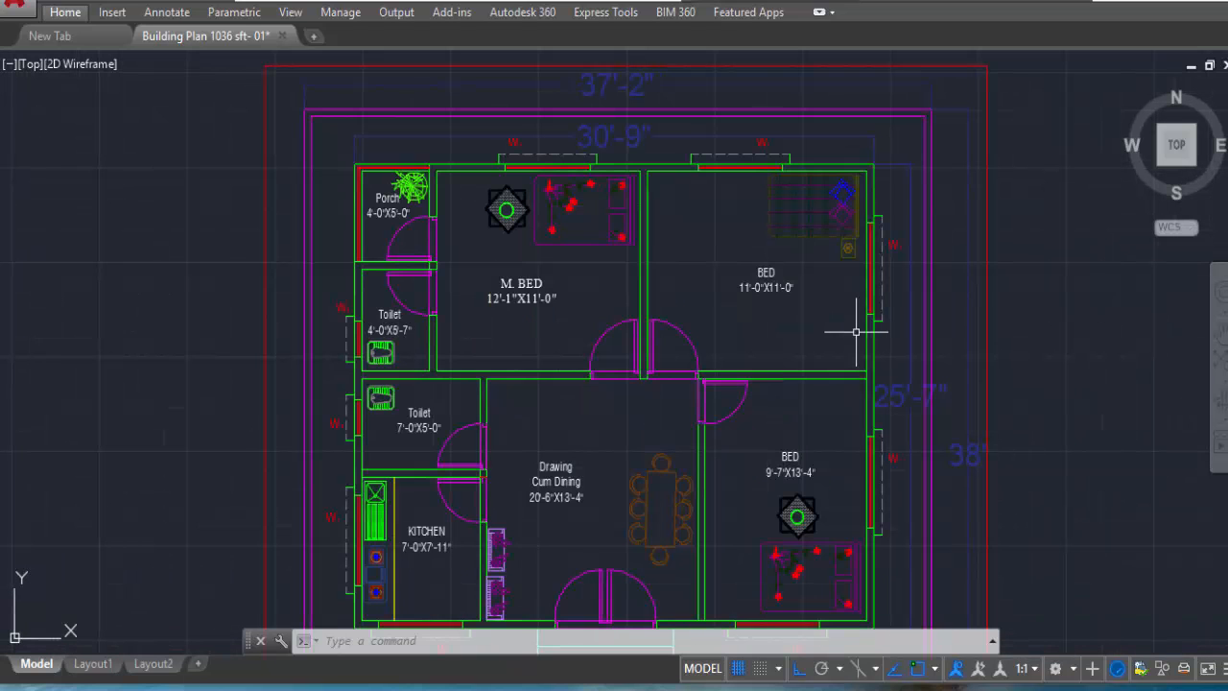
pyautogui.scroll(2, 869, 283)
pyautogui.scroll(-2, 865, 291)
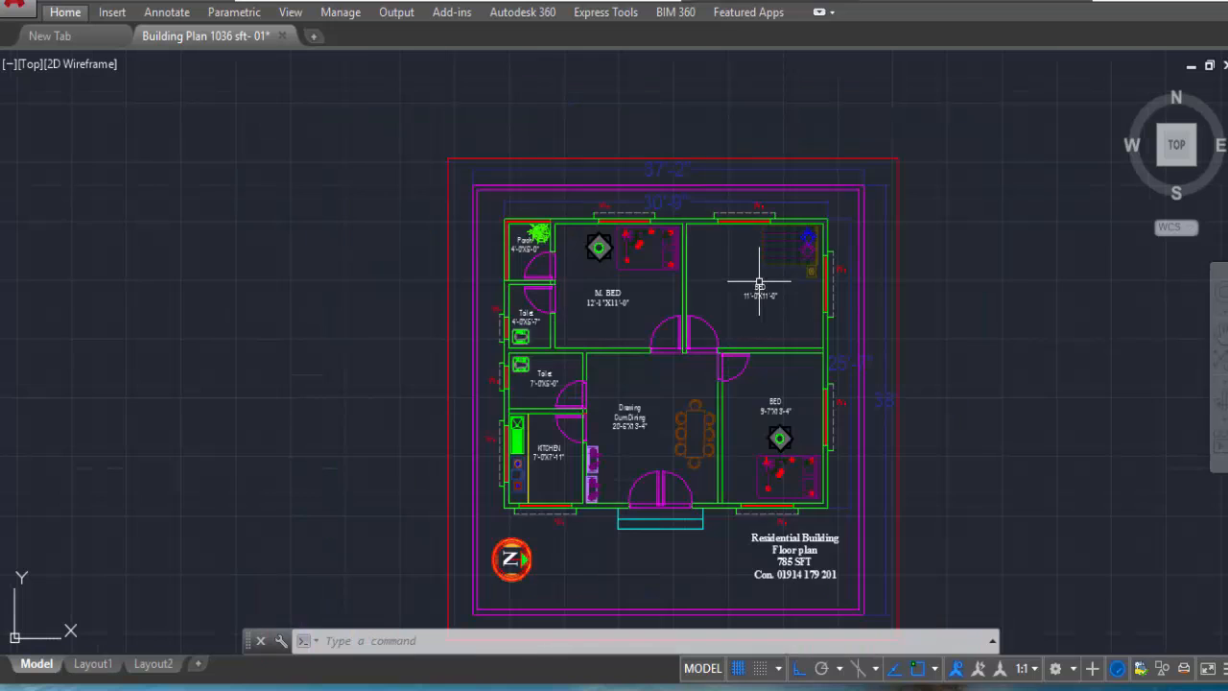
pyautogui.scroll(-2, 815, 374)
pyautogui.scroll(2, 713, 268)
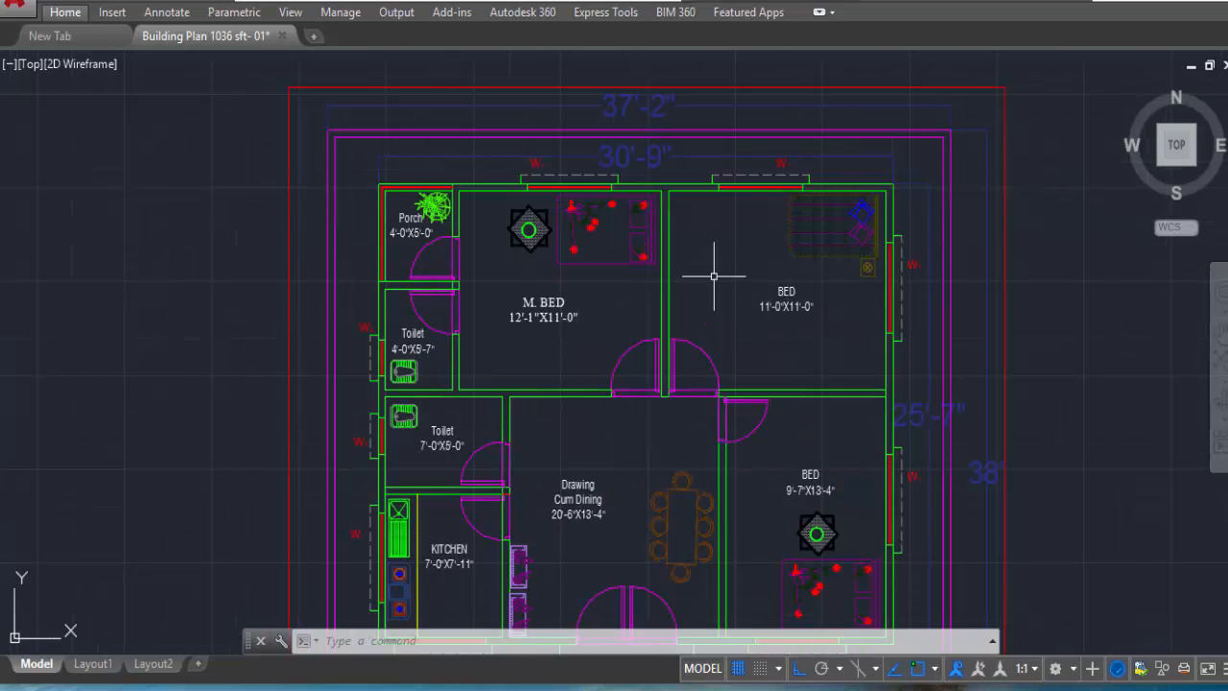
pyautogui.scroll(-2, 738, 272)
pyautogui.moveTo(744, 404); pyautogui.dragTo(766, 350, button='middle')
pyautogui.scroll(2, 775, 288)
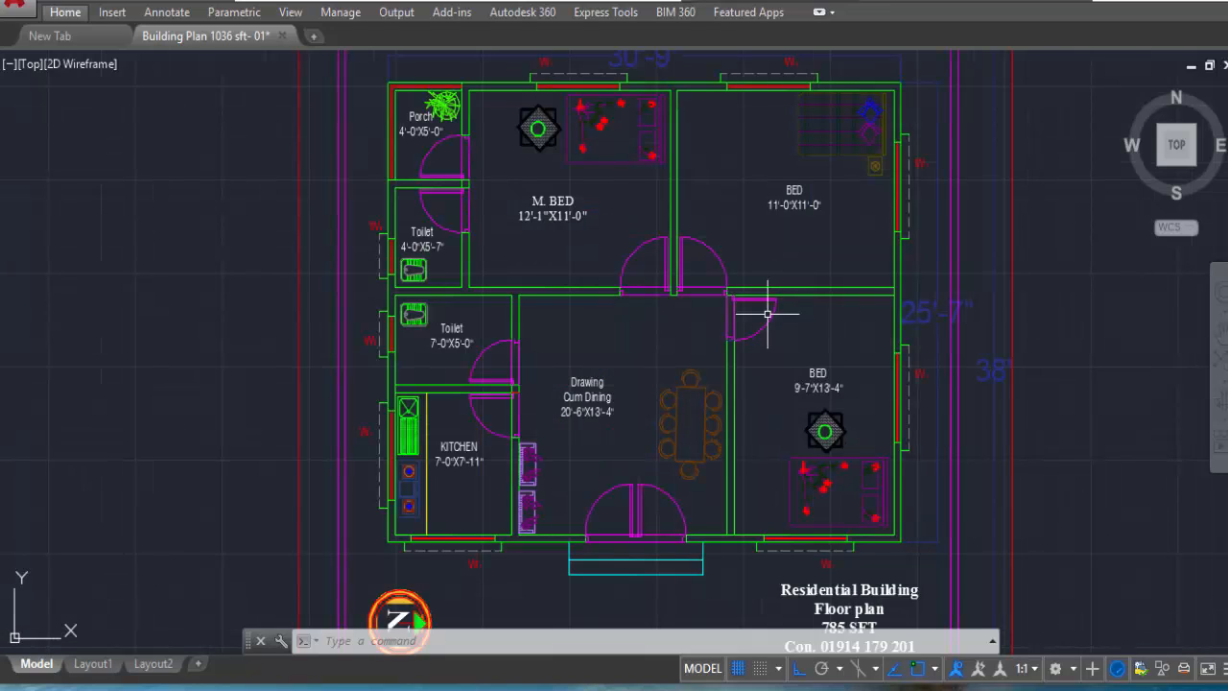
pyautogui.scroll(-2, 776, 370)
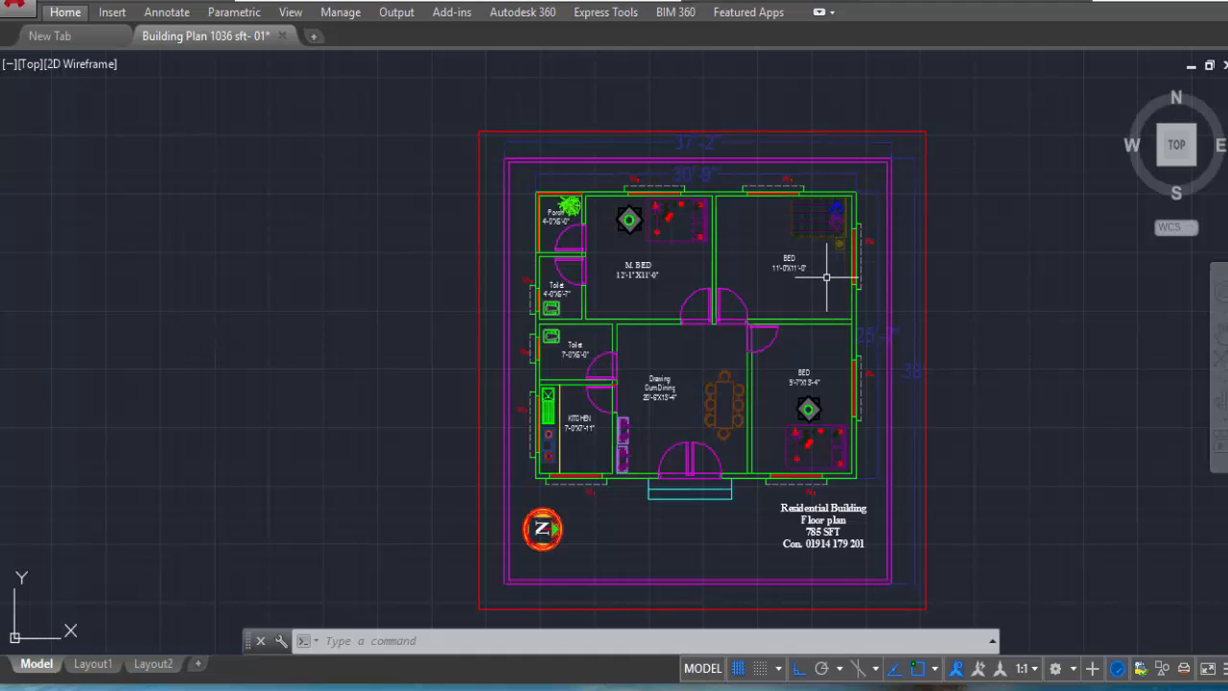
pyautogui.scroll(-2, 831, 273)
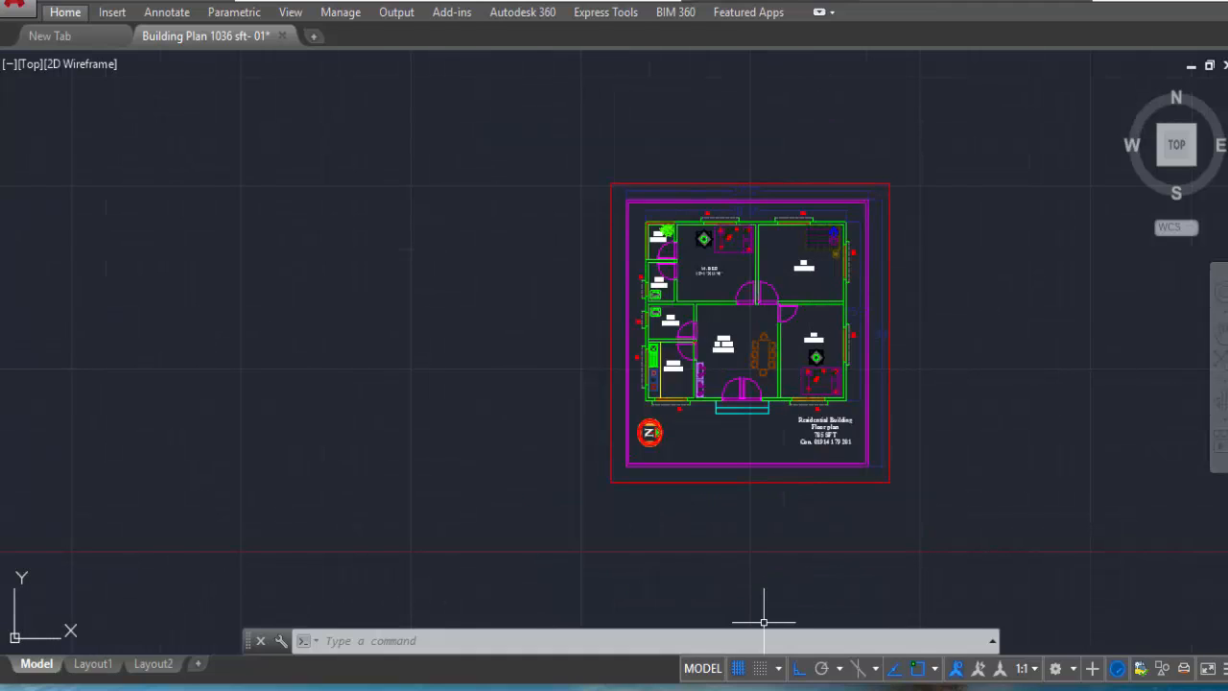
# Step: Switch to the floor plan's PDF in Adobe Reader and review the sheet from the outer dimensions to the title and north symbol
pyautogui.moveTo(780, 690)
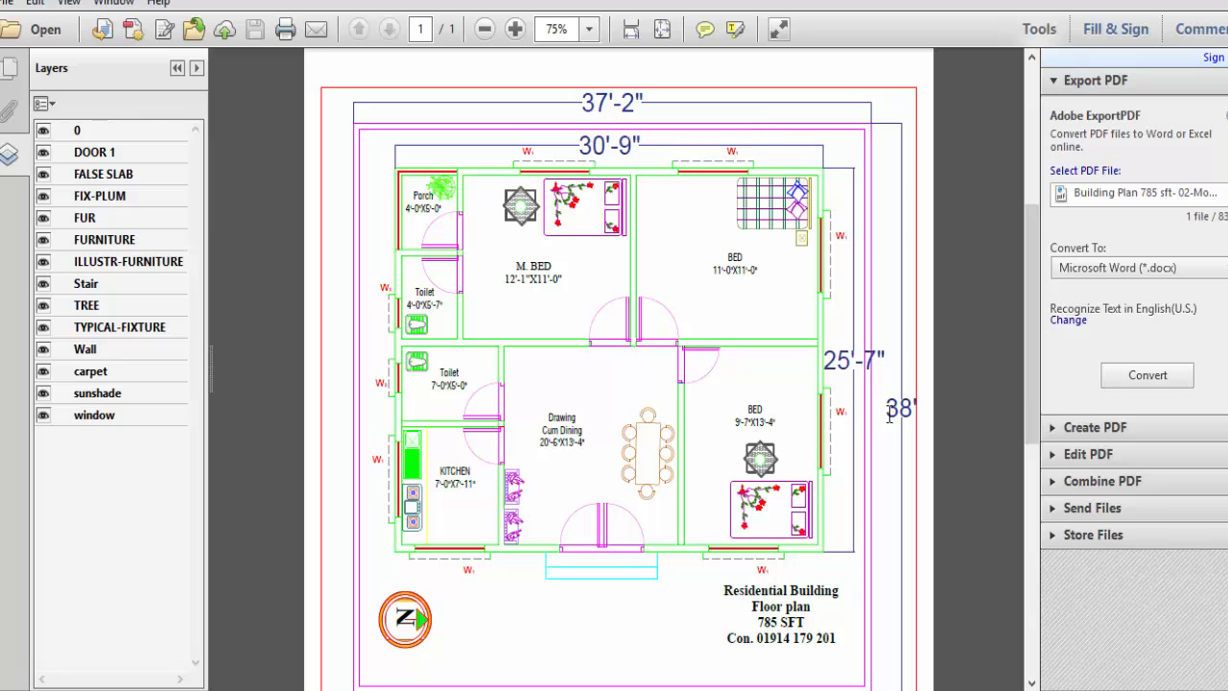
pyautogui.scroll(-1, 912, 460)
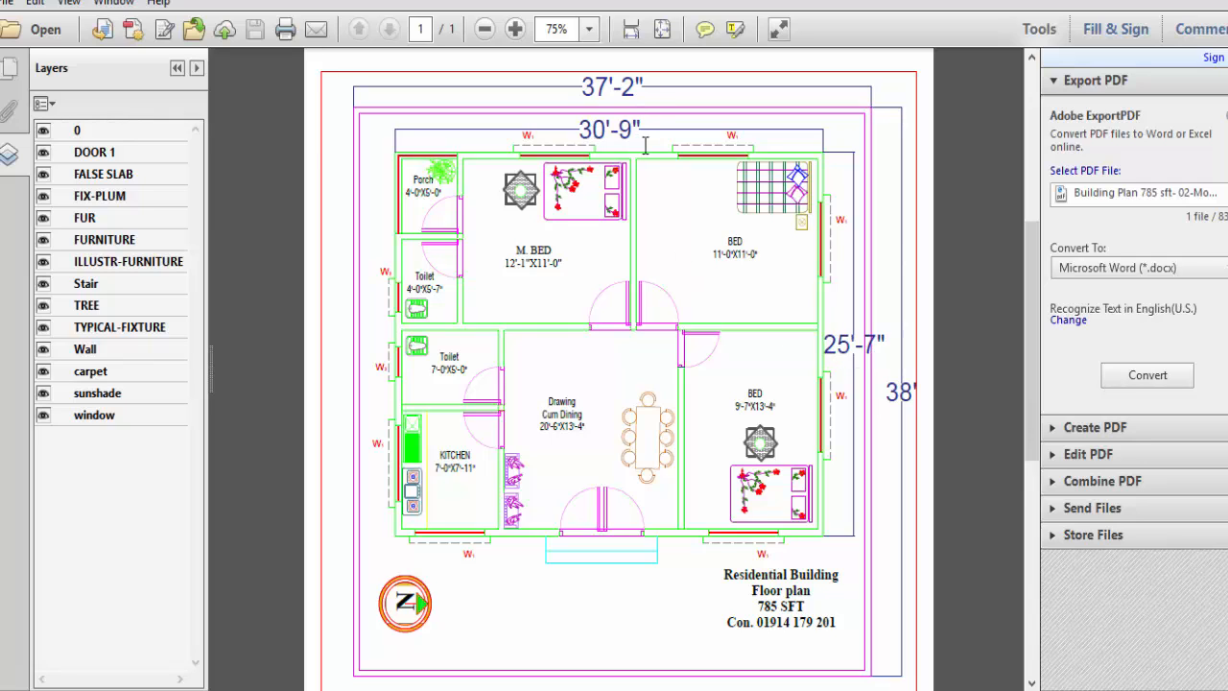
pyautogui.scroll(-3, 663, 570)
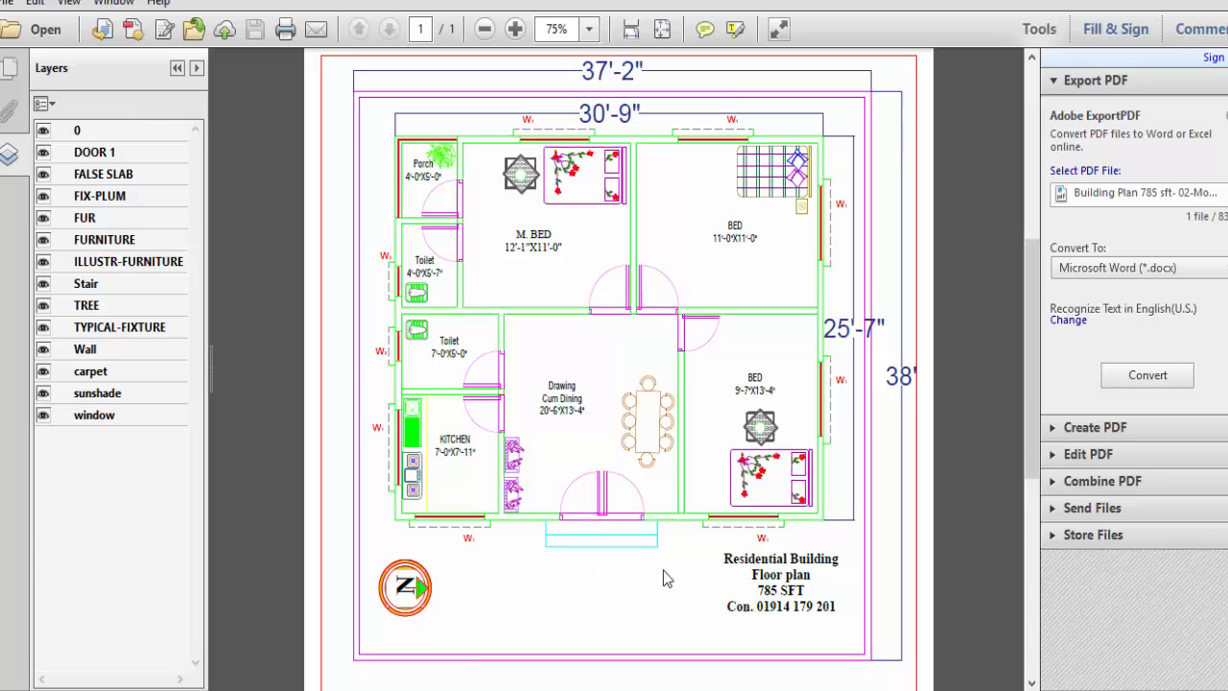
pyautogui.scroll(2, 676, 567)
pyautogui.scroll(-1, 676, 568)
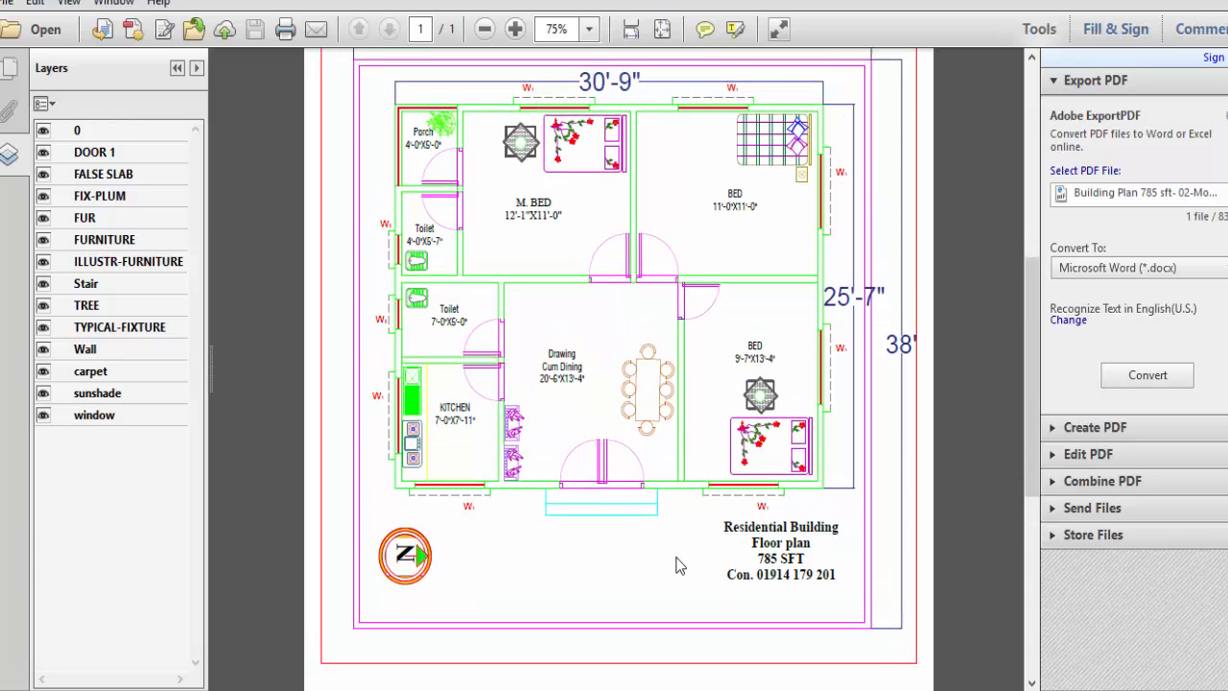
pyautogui.scroll(3, 672, 566)
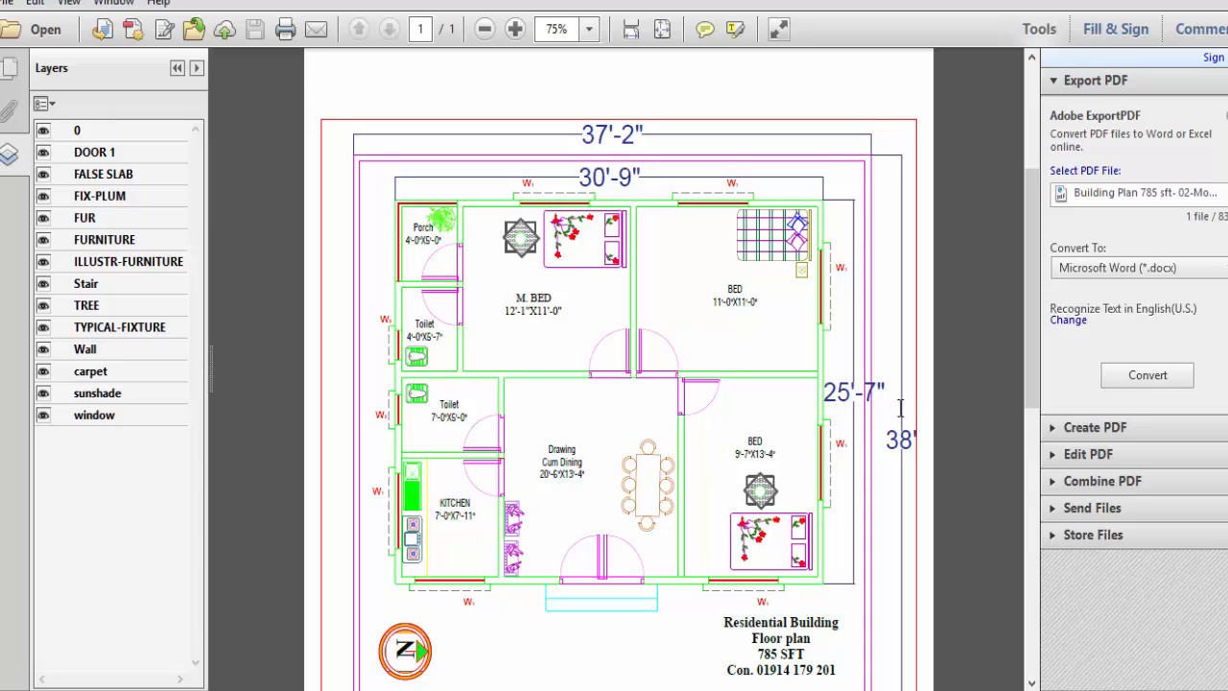
pyautogui.scroll(-1, 879, 407)
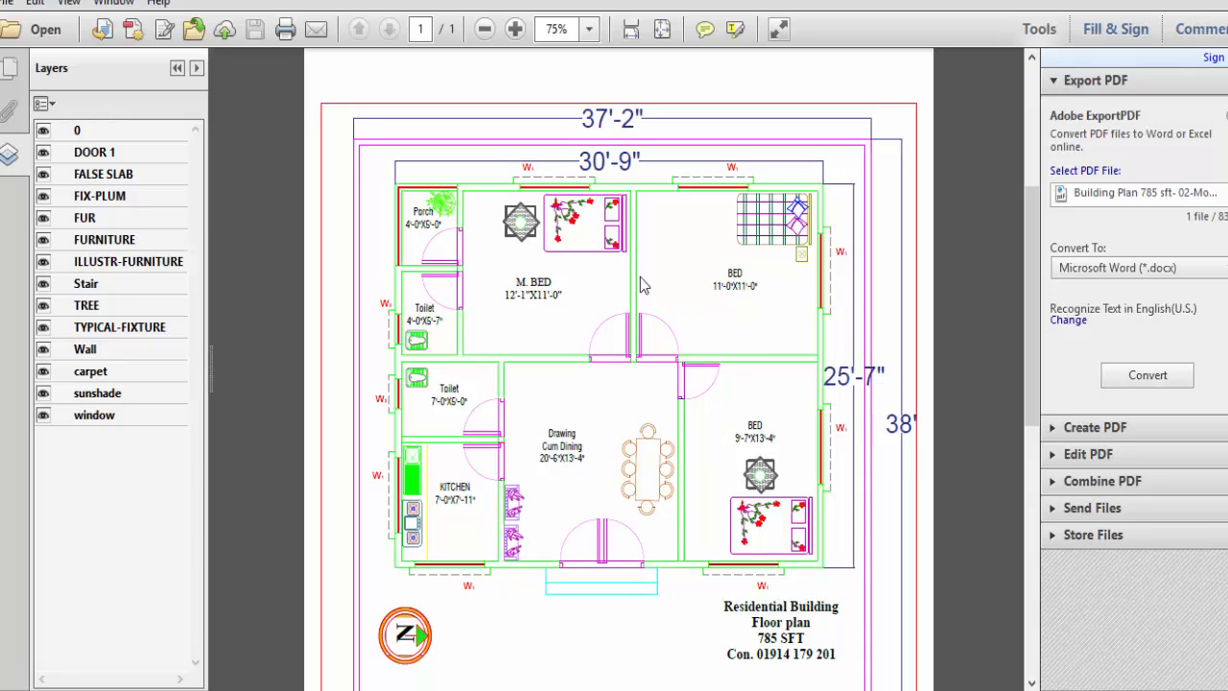